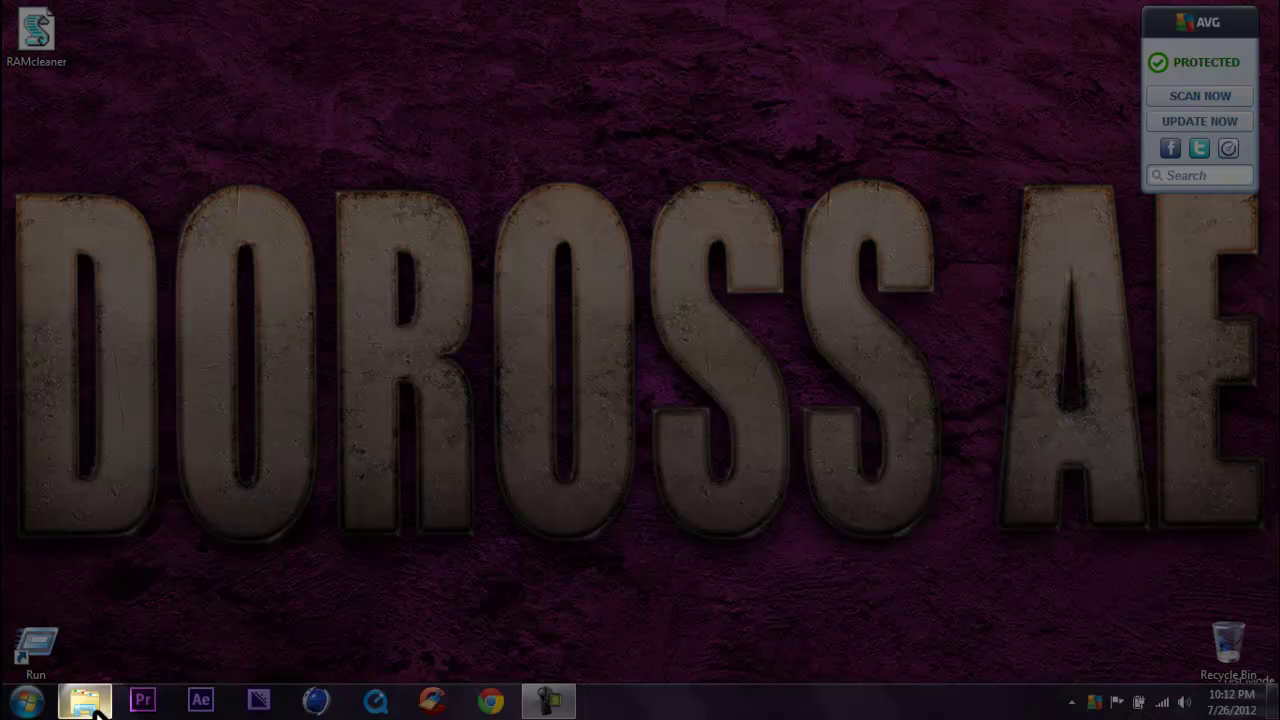
Step: Open D:\magic bullet suite in Explorer and select the suite folder's name, leaving it unchanged
click(88, 700)
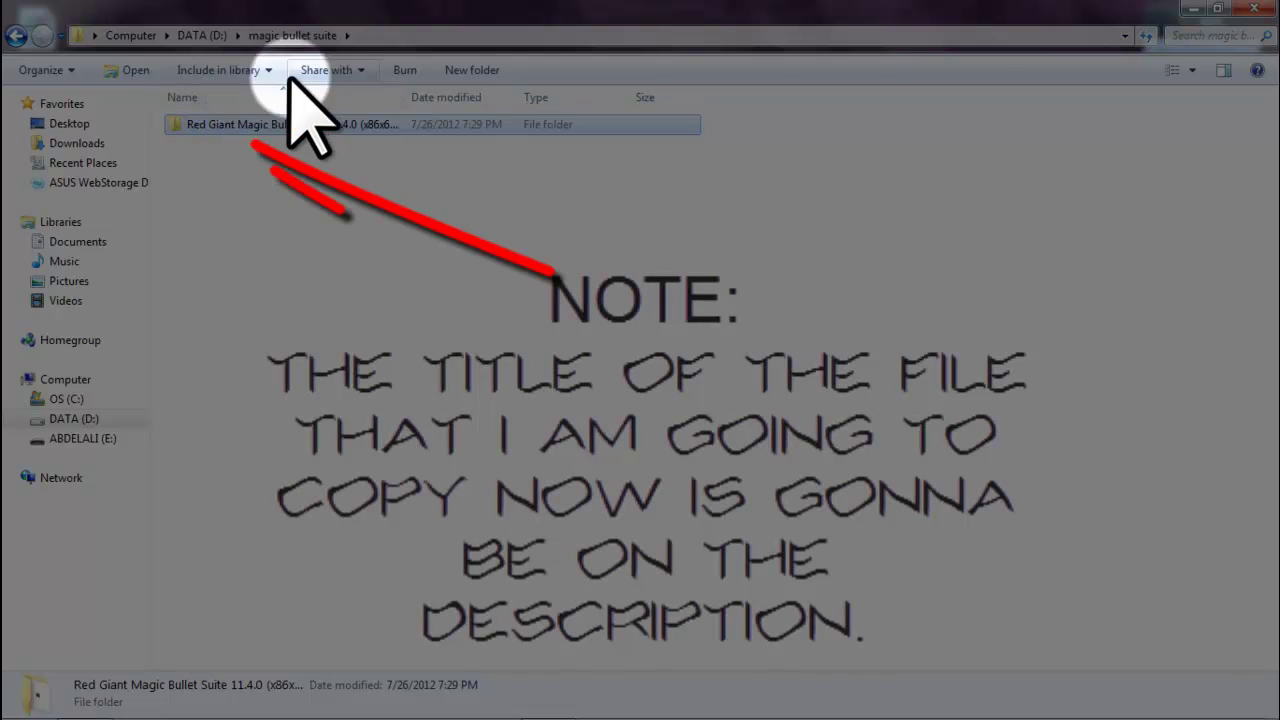
click(360, 128)
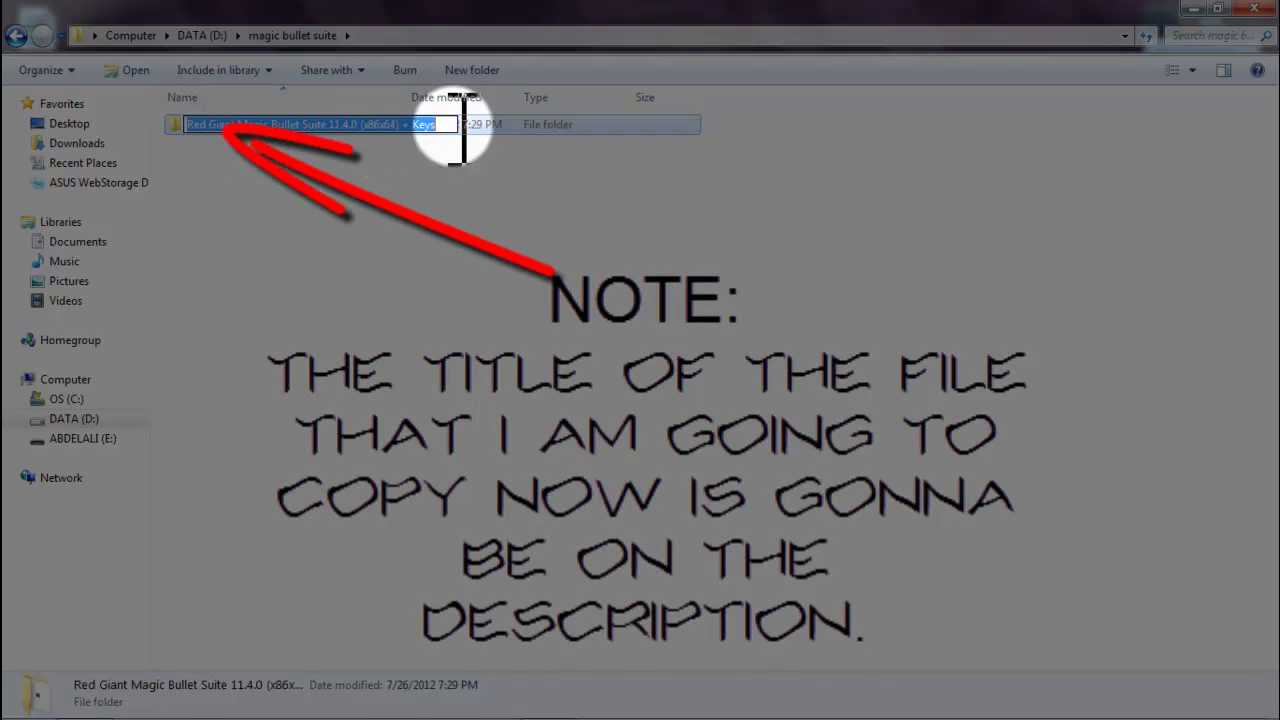
click(448, 125)
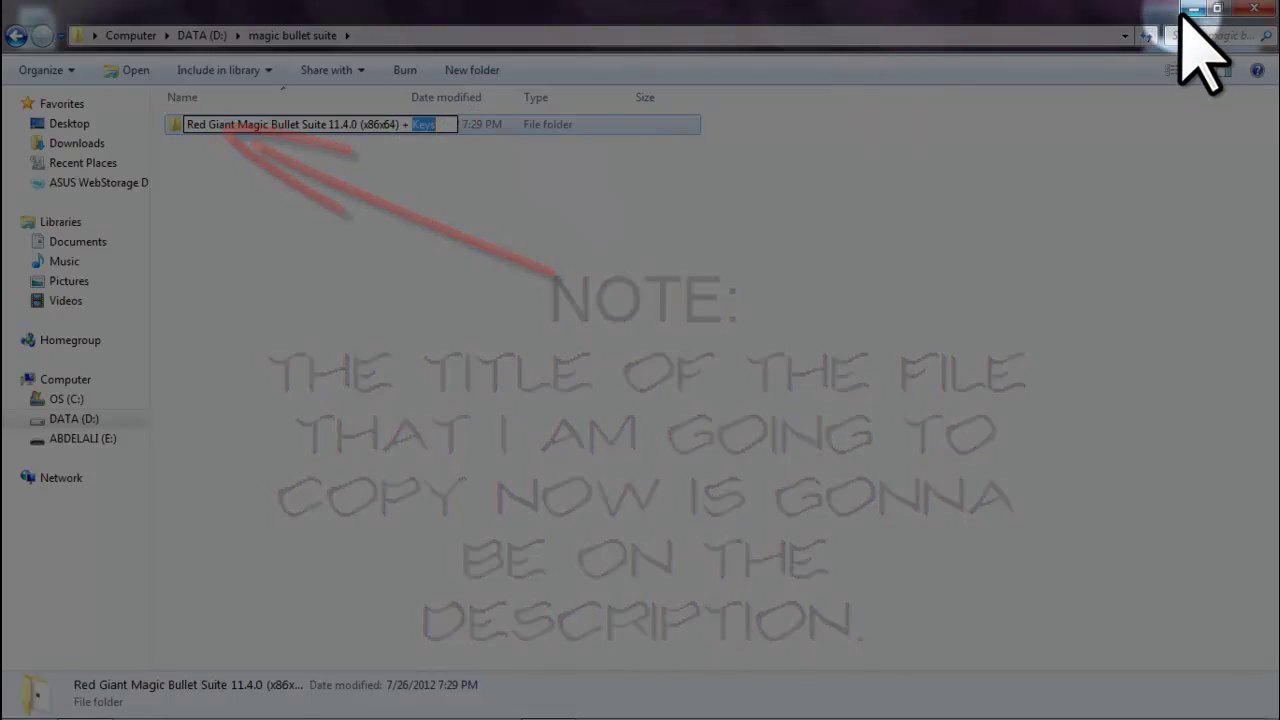
click(824, 263)
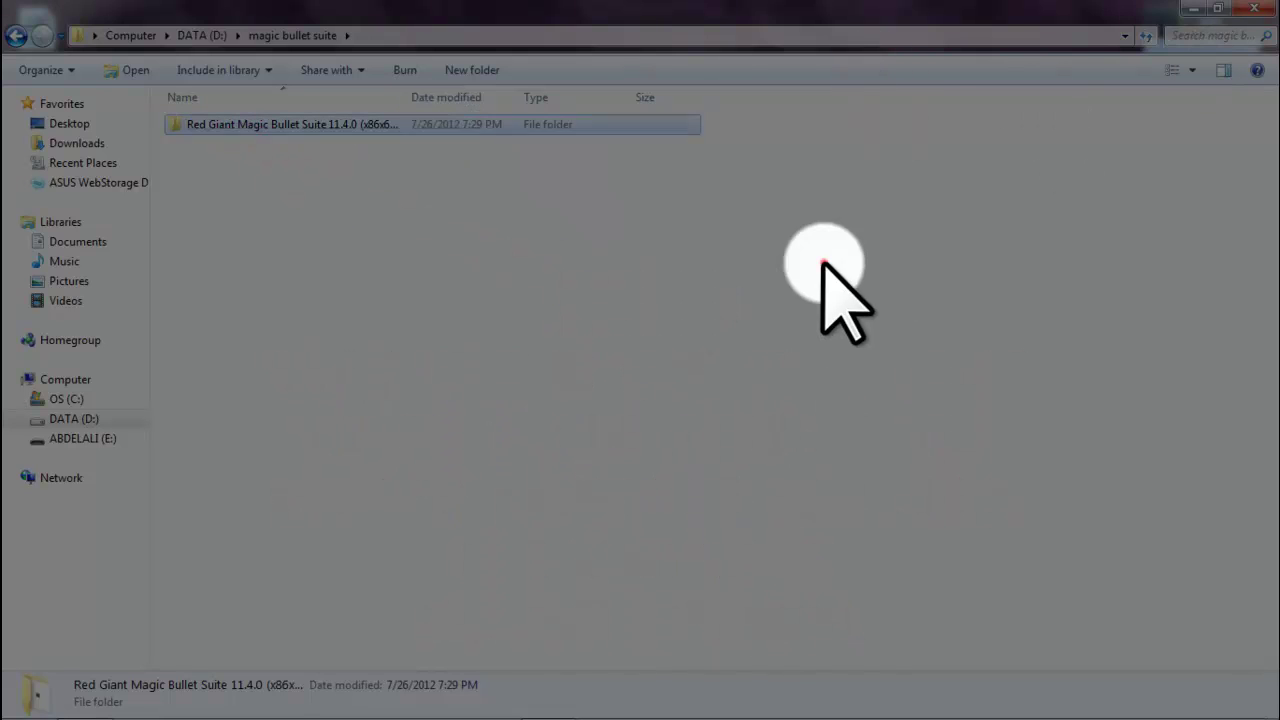
click(1192, 10)
Step: Copy the full name of the Red Giant Magic Bullet Suite 11.4.0 (x86x64) + Keys folder
click(85, 700)
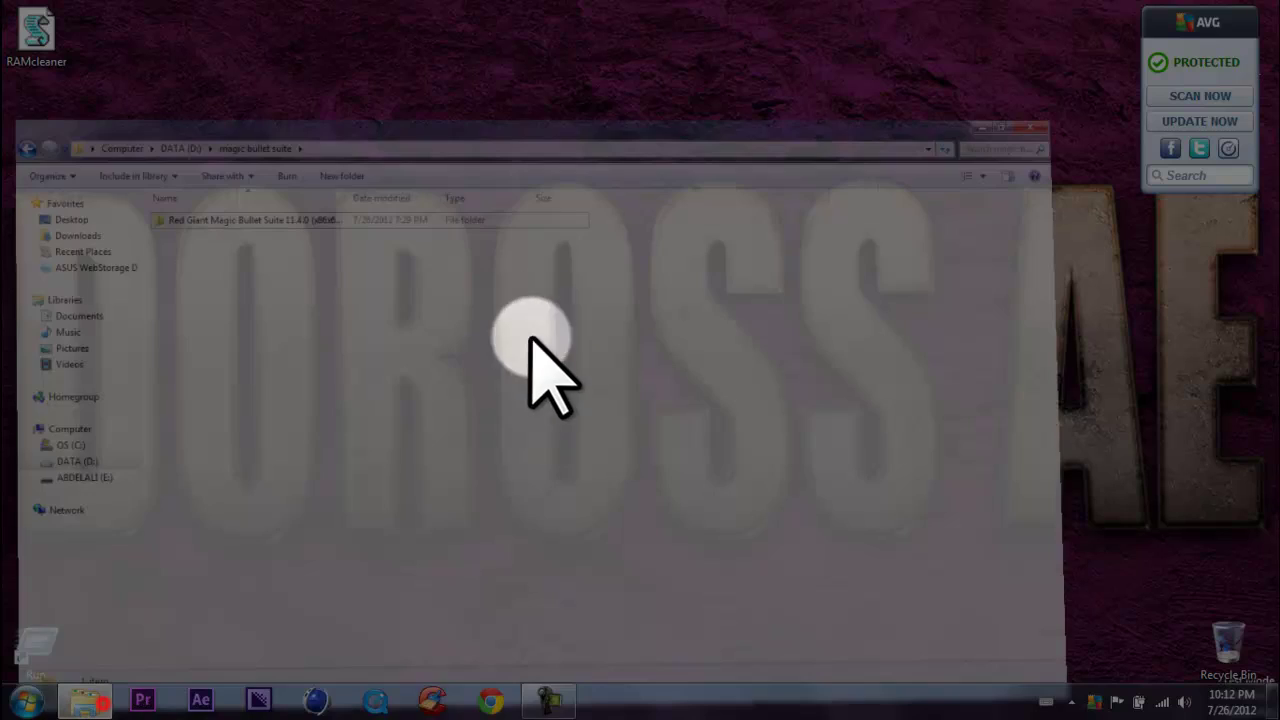
click(376, 125)
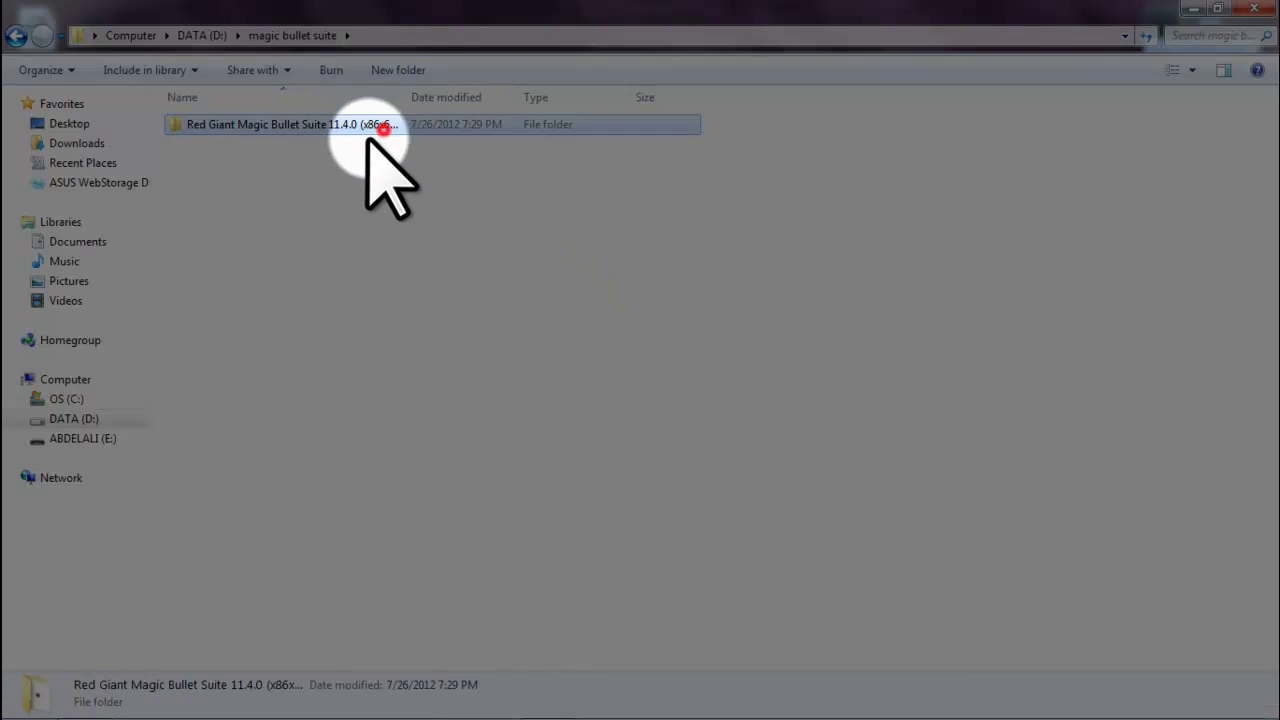
right_click(376, 125)
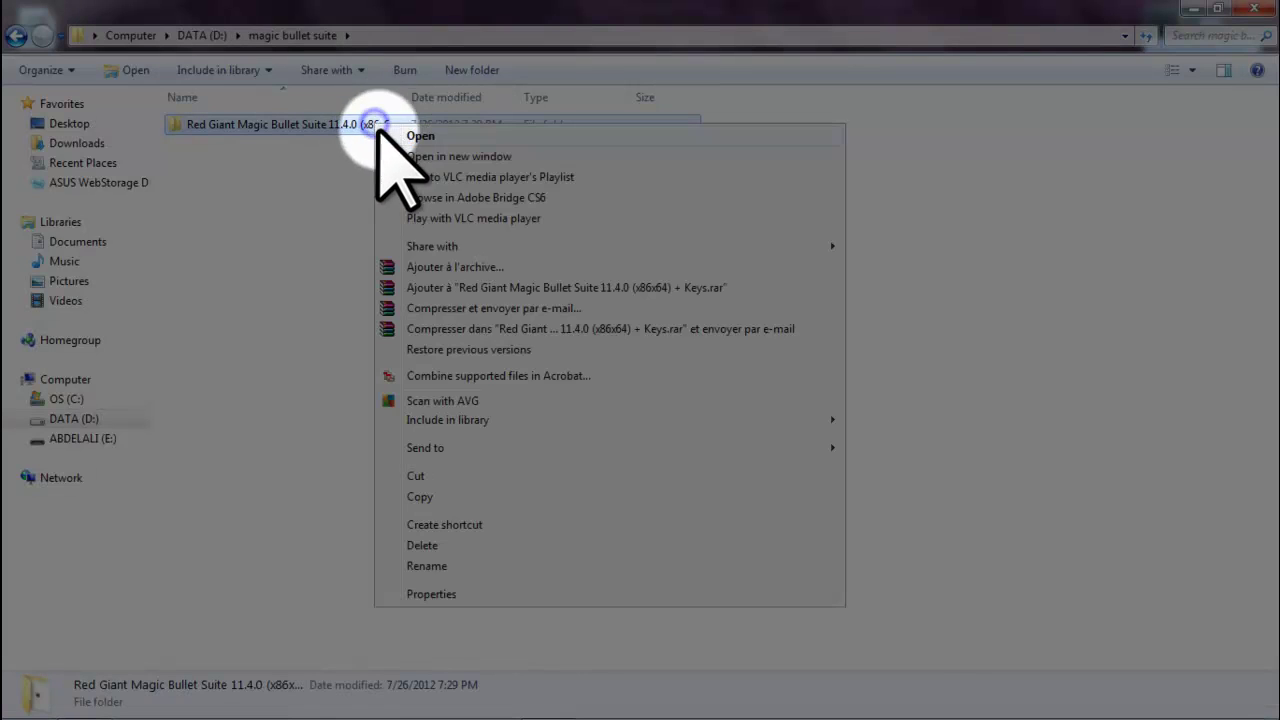
click(441, 562)
right_click(328, 125)
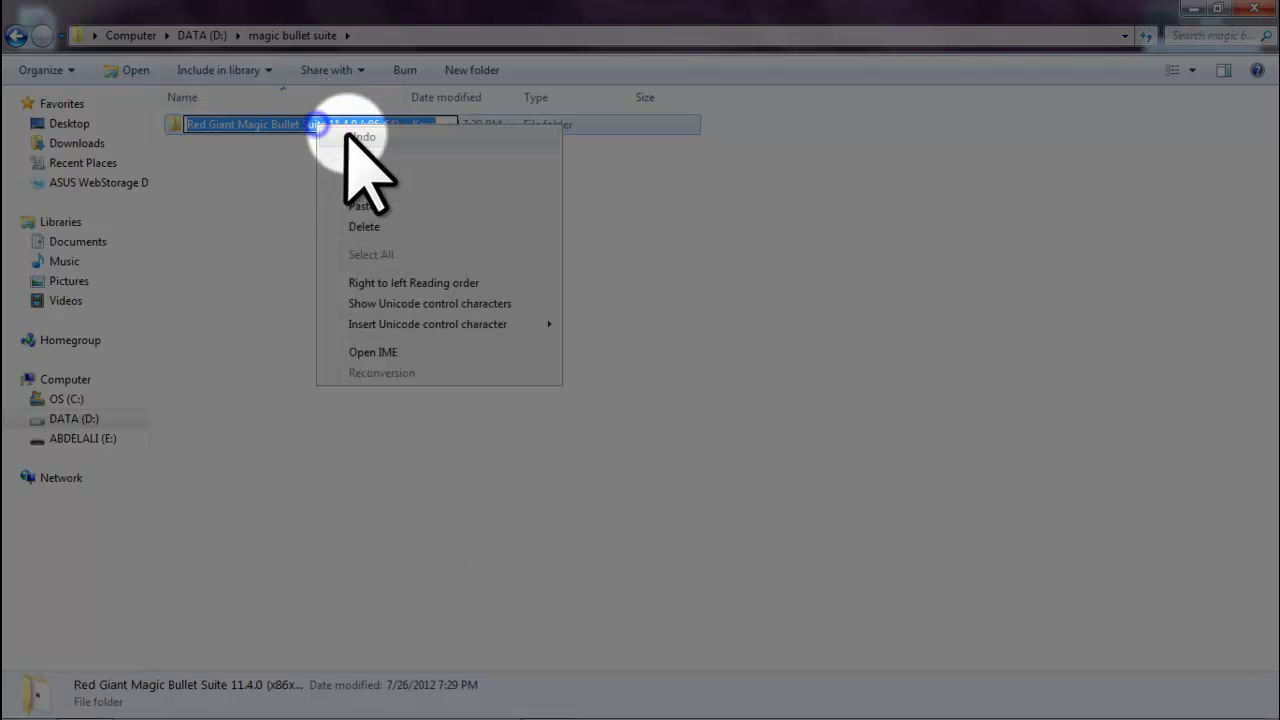
click(374, 190)
click(858, 287)
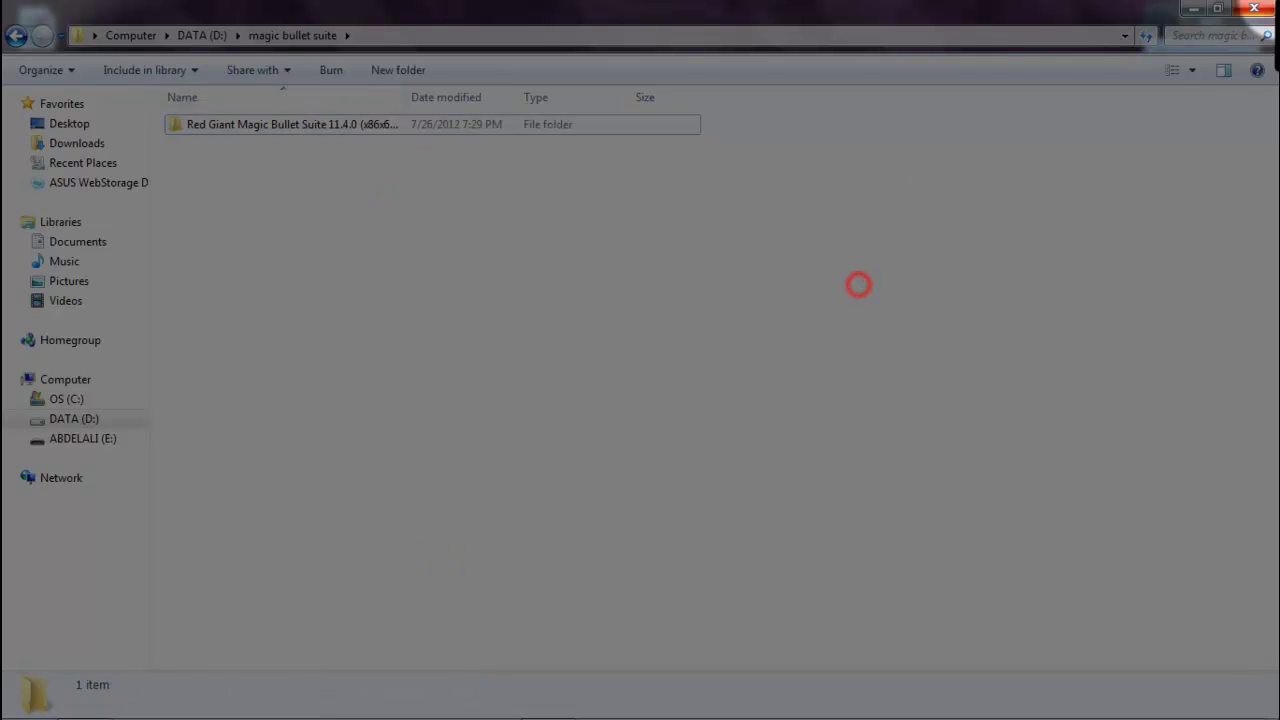
Step: Launch Chrome from its taskbar jump list and enter torrentz.eu in the address bar
click(1191, 10)
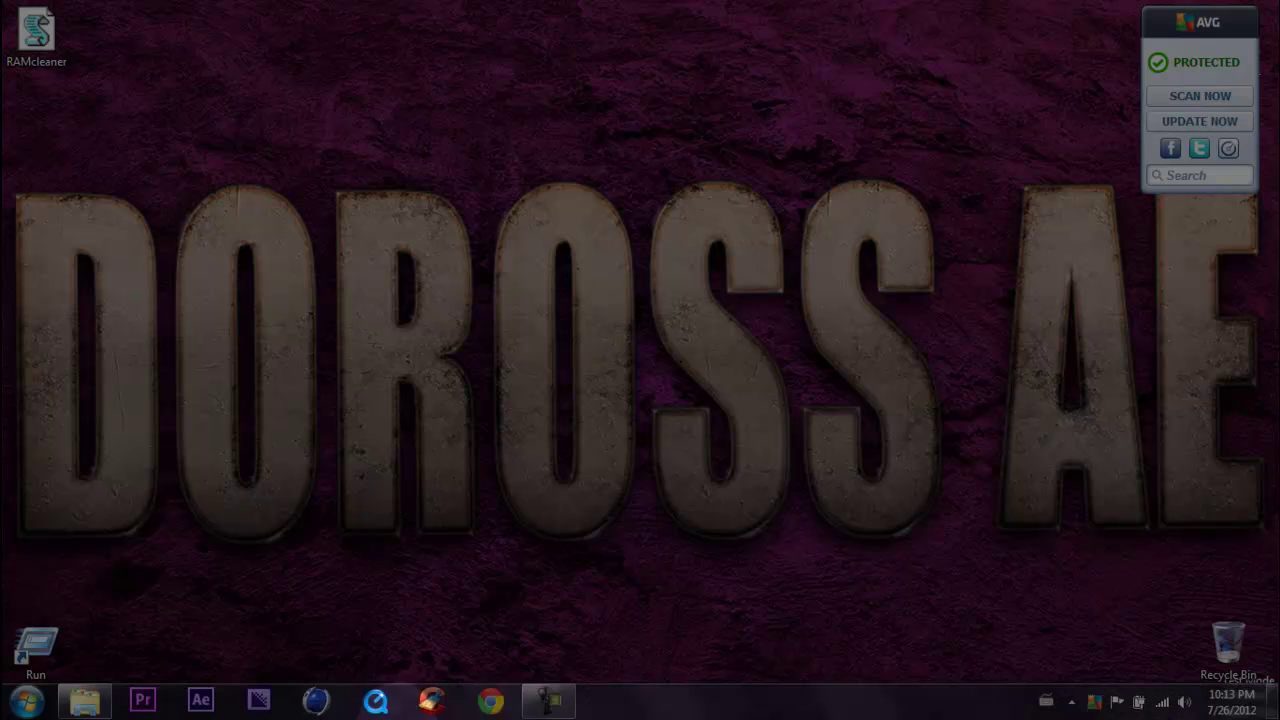
right_click(492, 703)
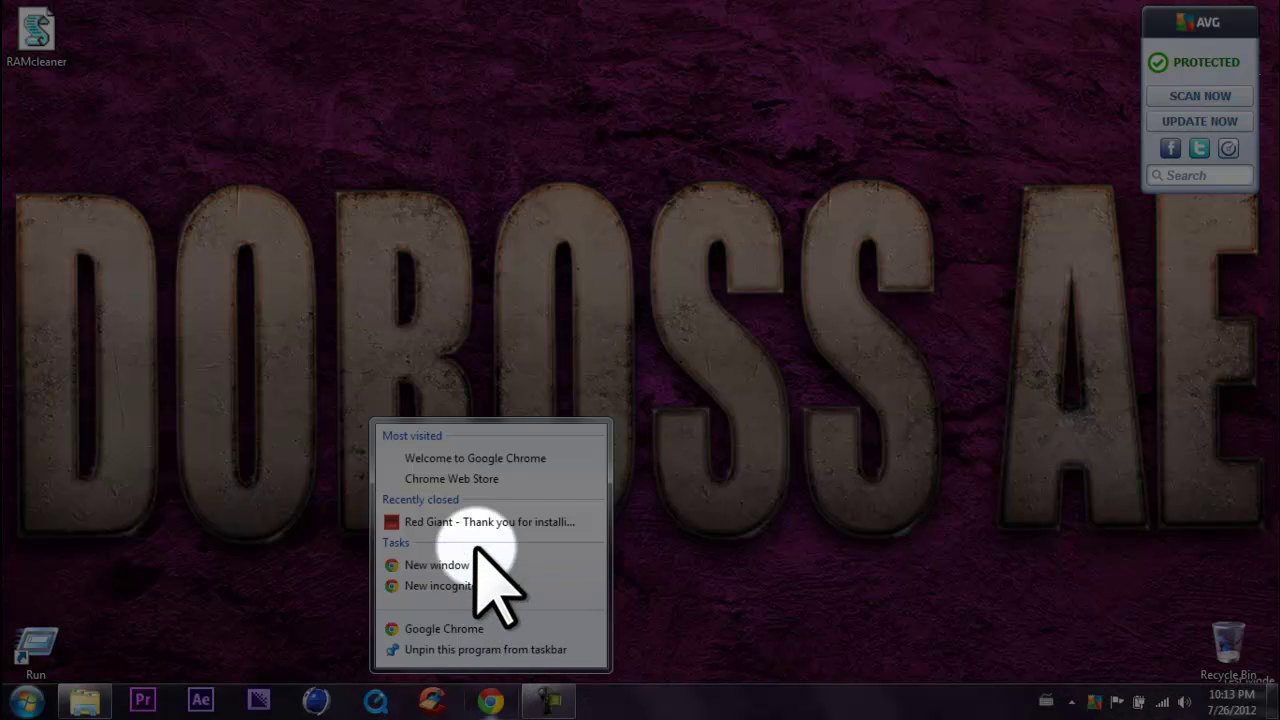
click(476, 479)
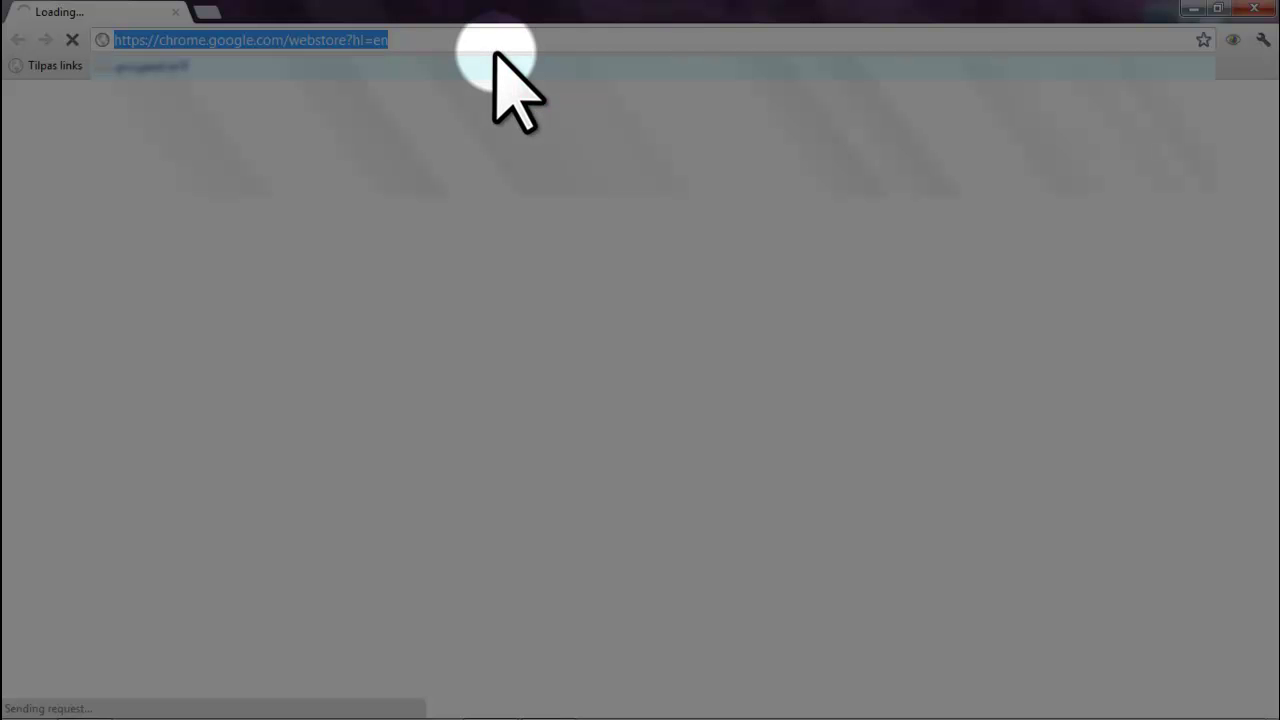
text(t)
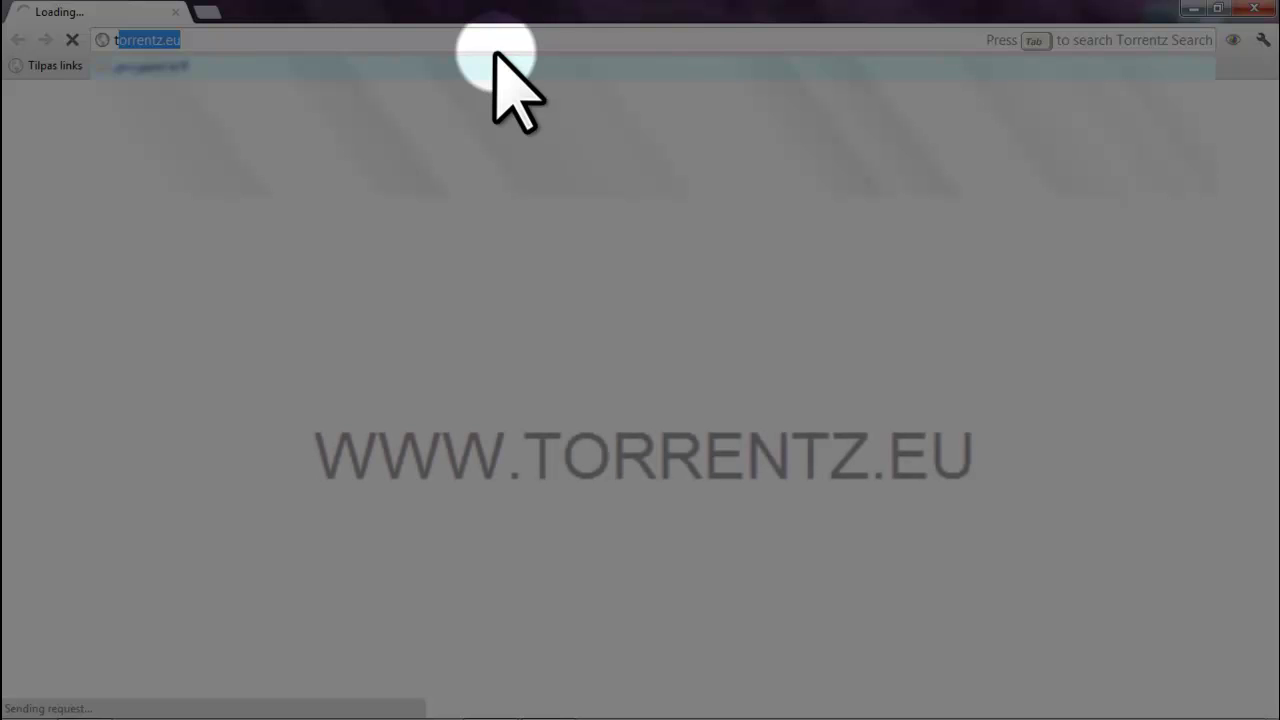
text(orrentz.eu)
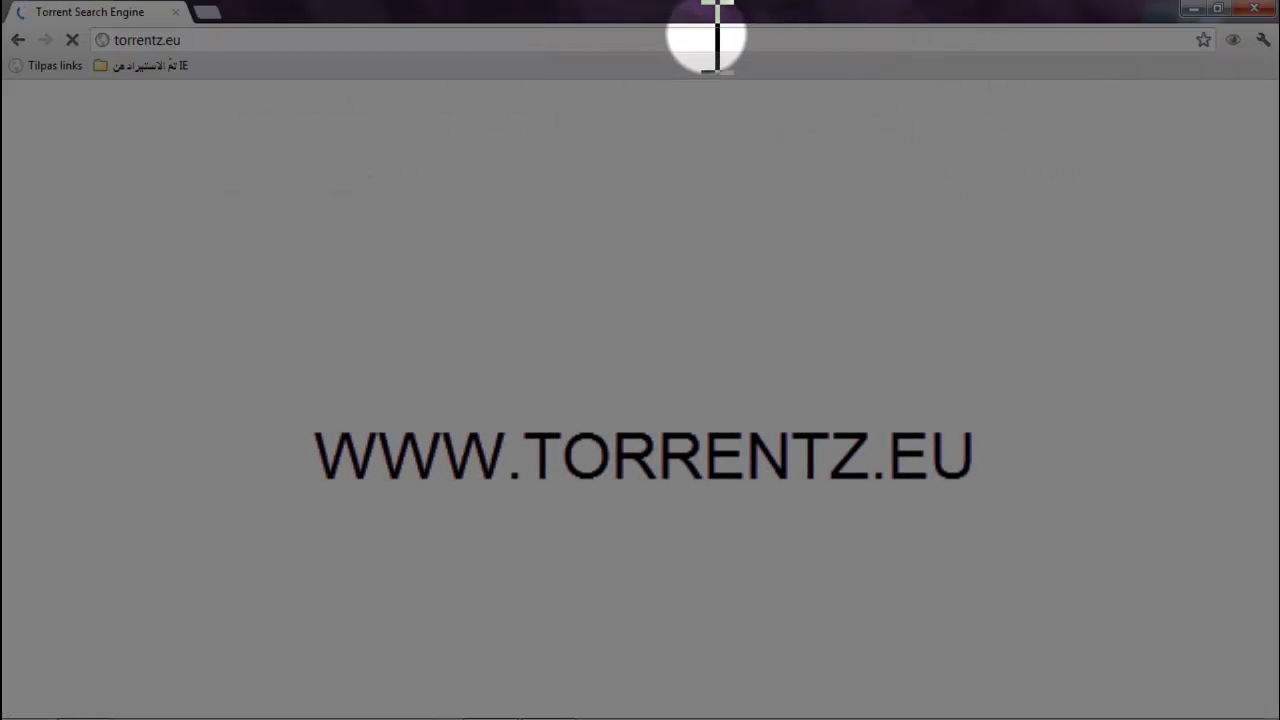
Step: Search Torrentz for the pasted folder name and open the Red Giant Magic Bullet Suite 11.4.0 result
click(238, 168)
right_click(238, 168)
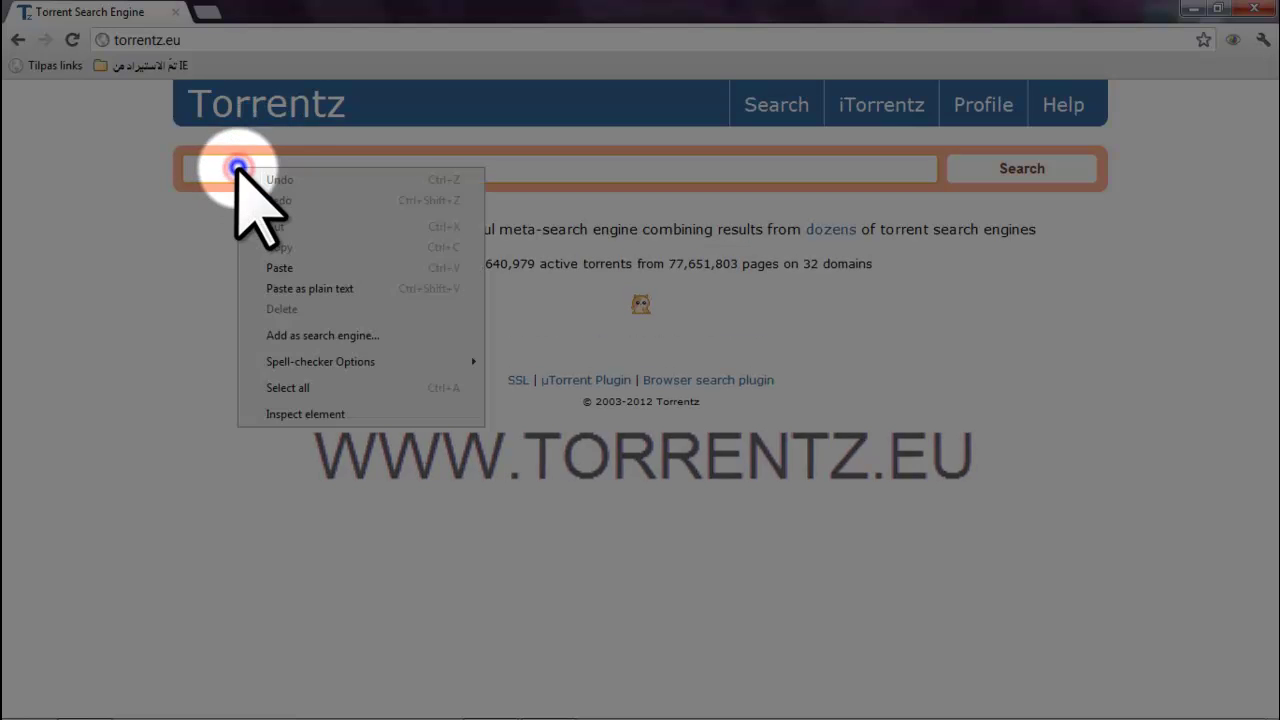
click(301, 268)
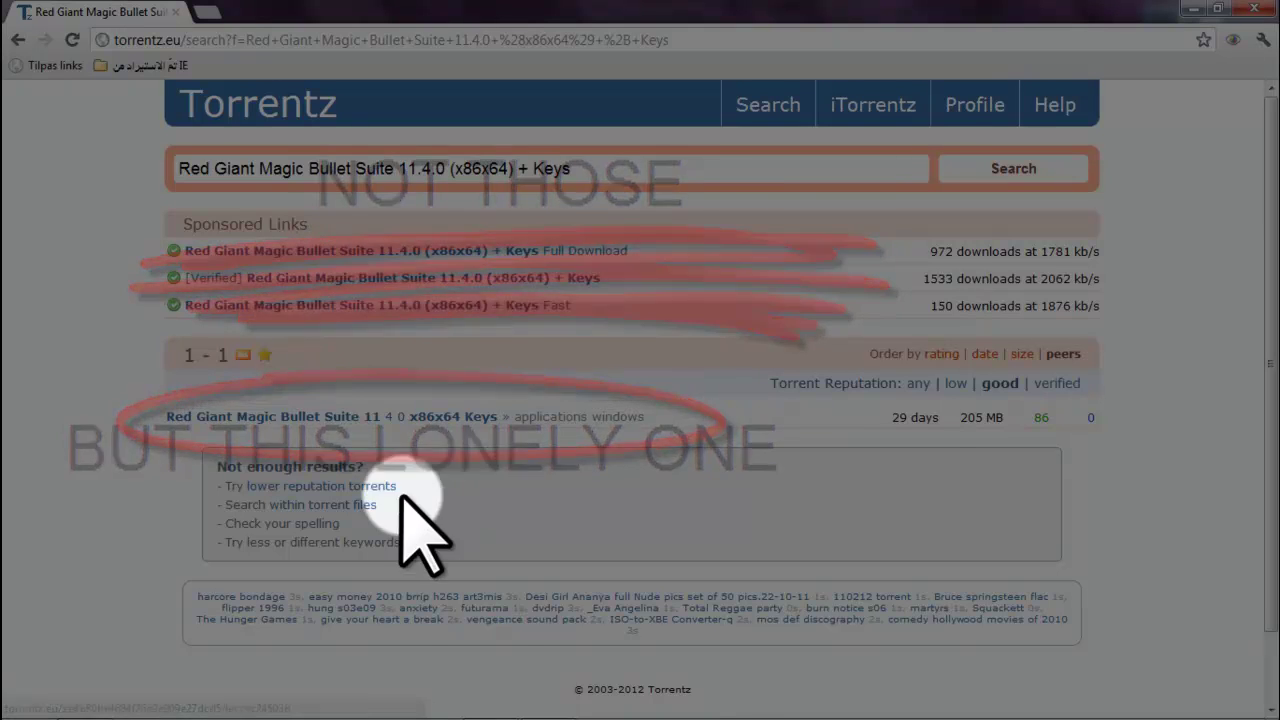
mouse_move(142, 412)
mouse_down()
mouse_move(268, 432)
mouse_move(650, 410)
mouse_up()
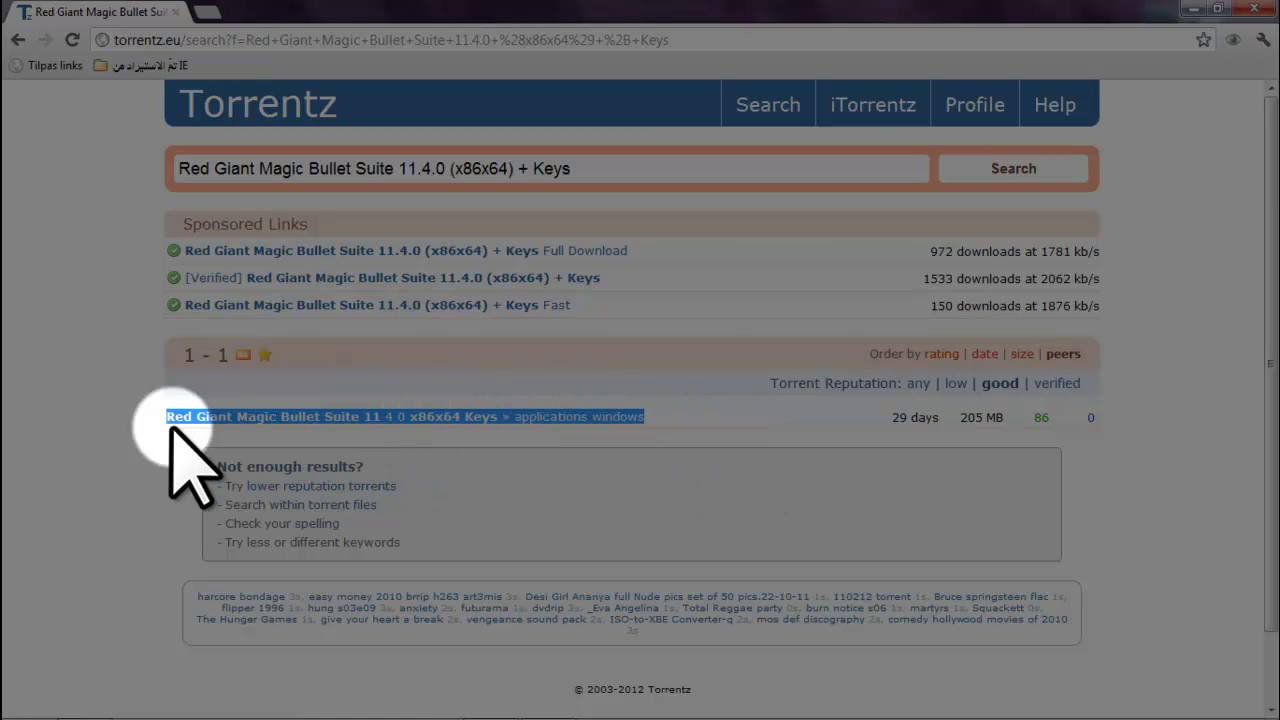
click(358, 418)
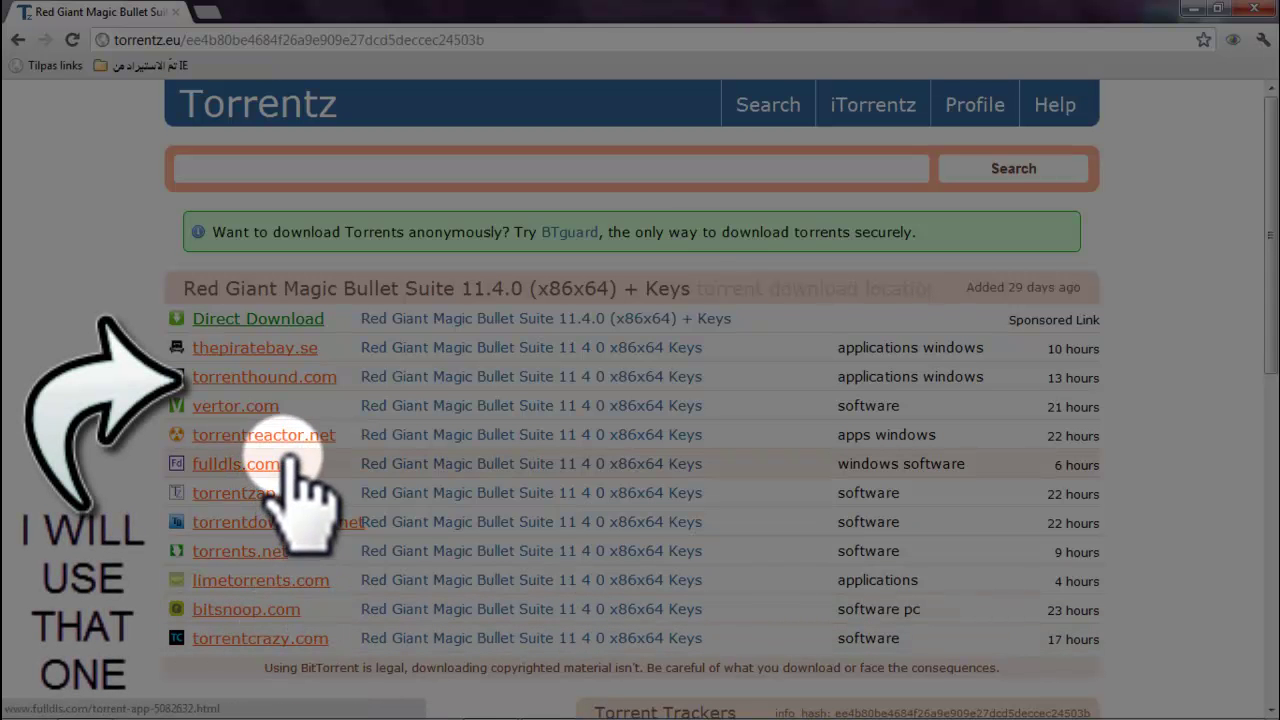
Step: Download the Magic Bullet Suite .torrent from torrenthound.com and open it from Chrome's download shelf
click(250, 381)
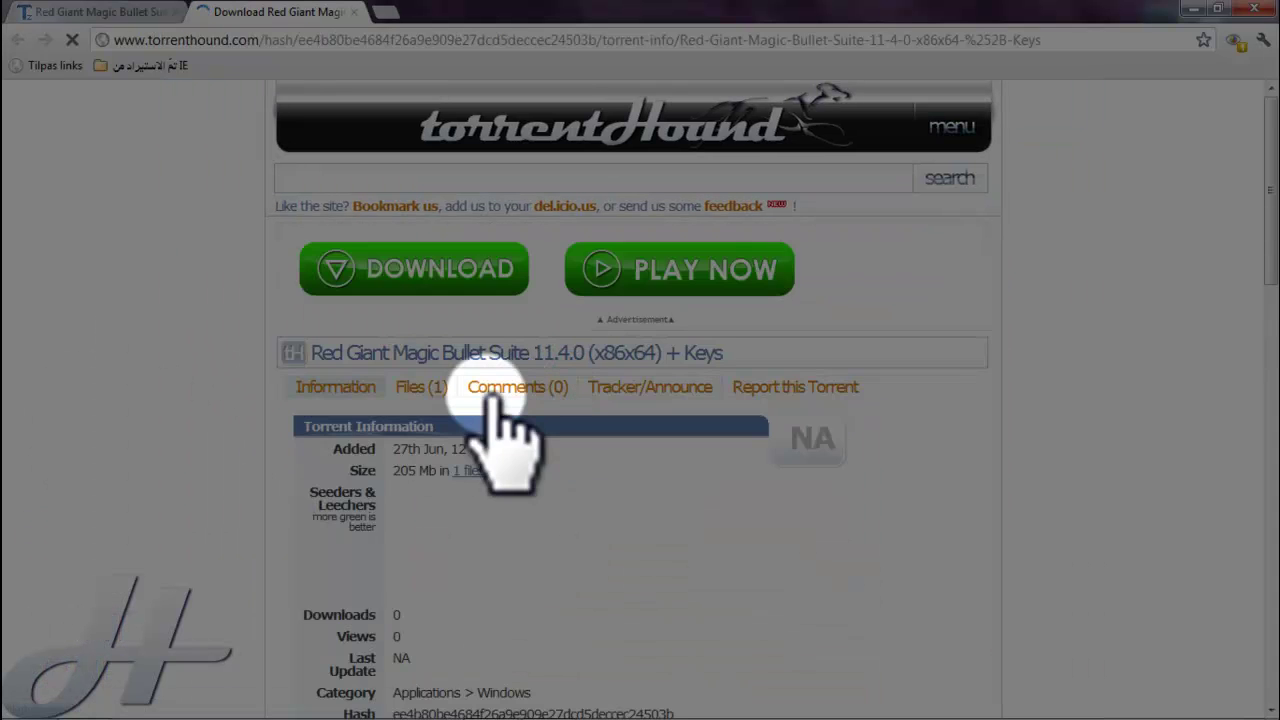
scroll(486, 400, down, 5)
scroll(483, 395, down, 2)
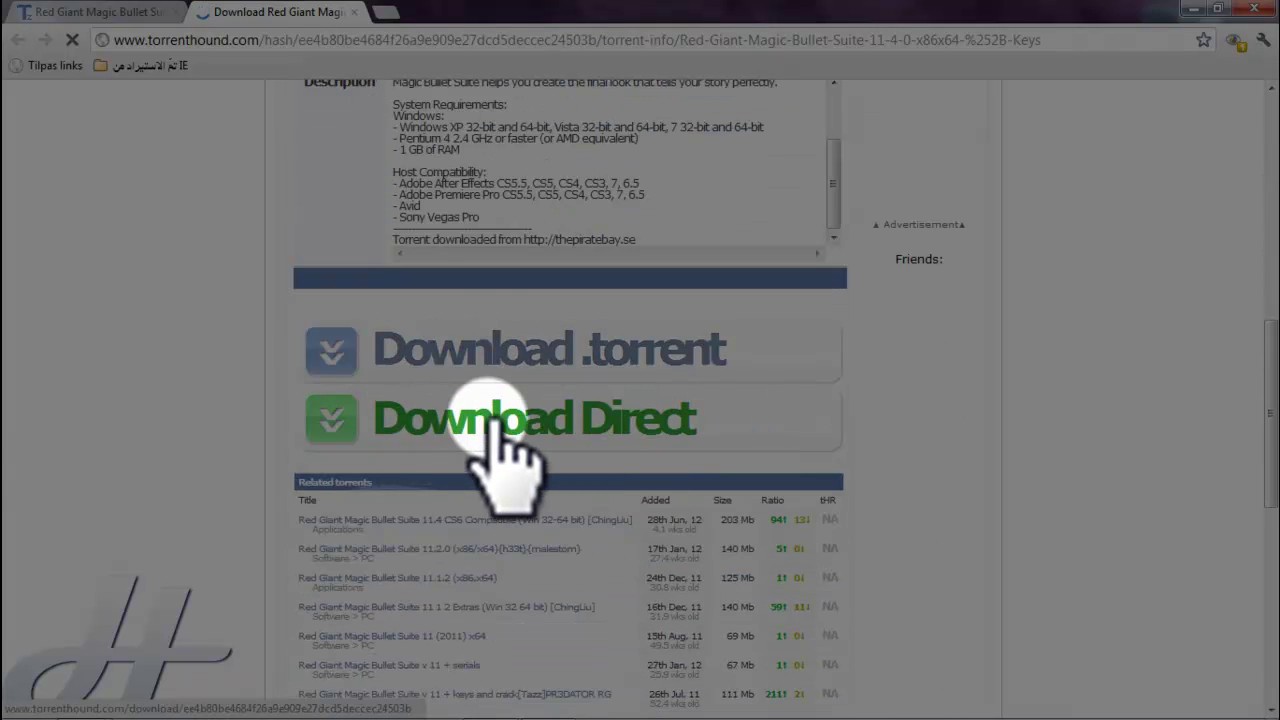
click(512, 340)
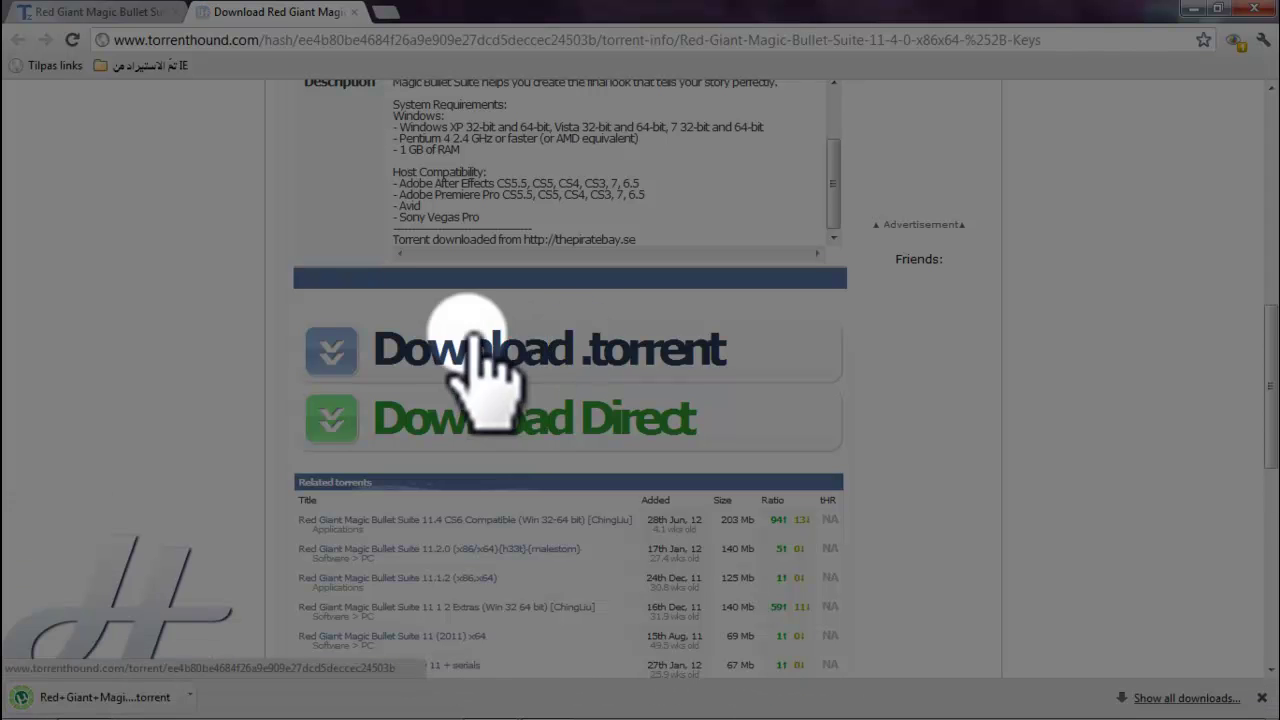
mouse_move(165, 680)
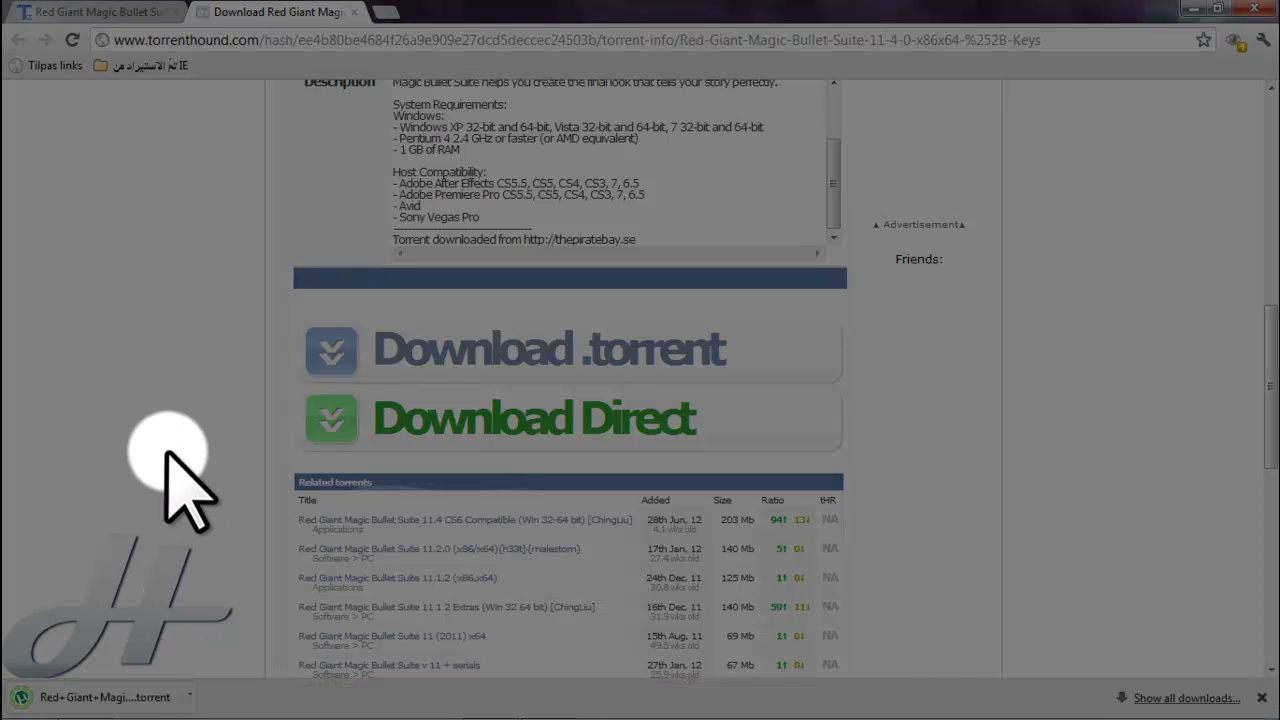
click(95, 700)
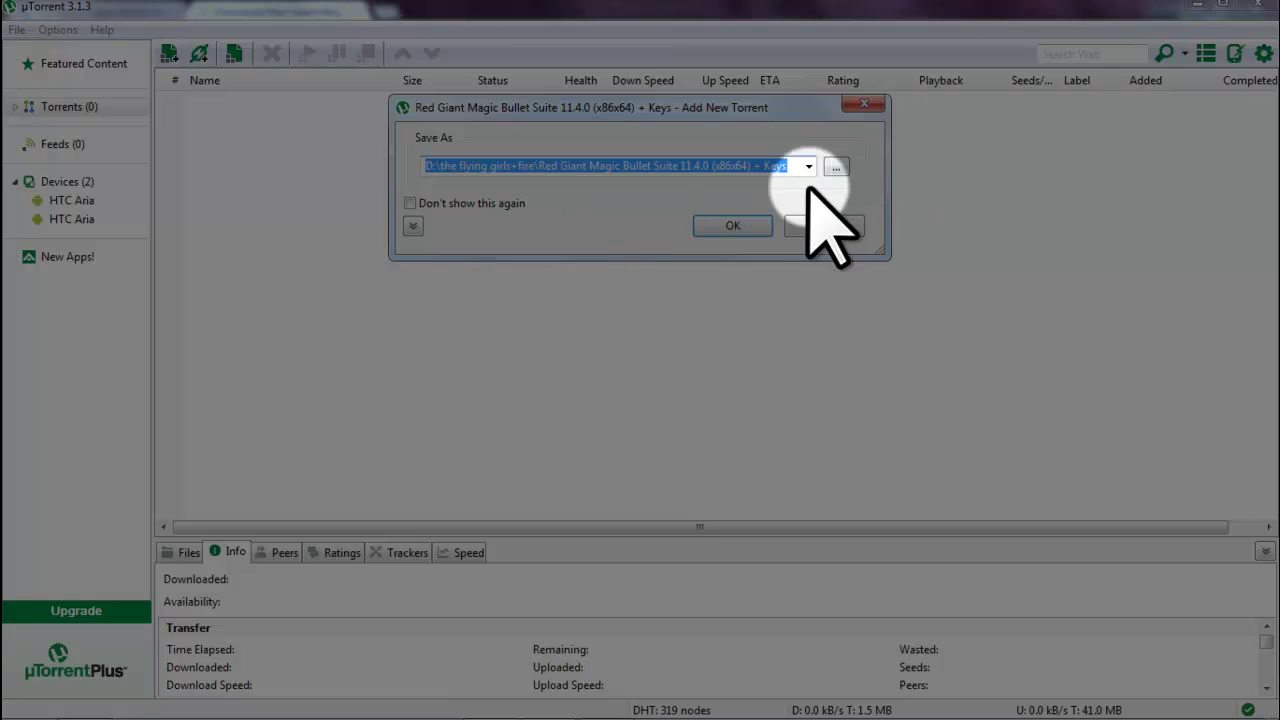
Step: Add the 205 MB Magic Bullet torrent in µTorrent, then open its containing folder once finished
click(728, 228)
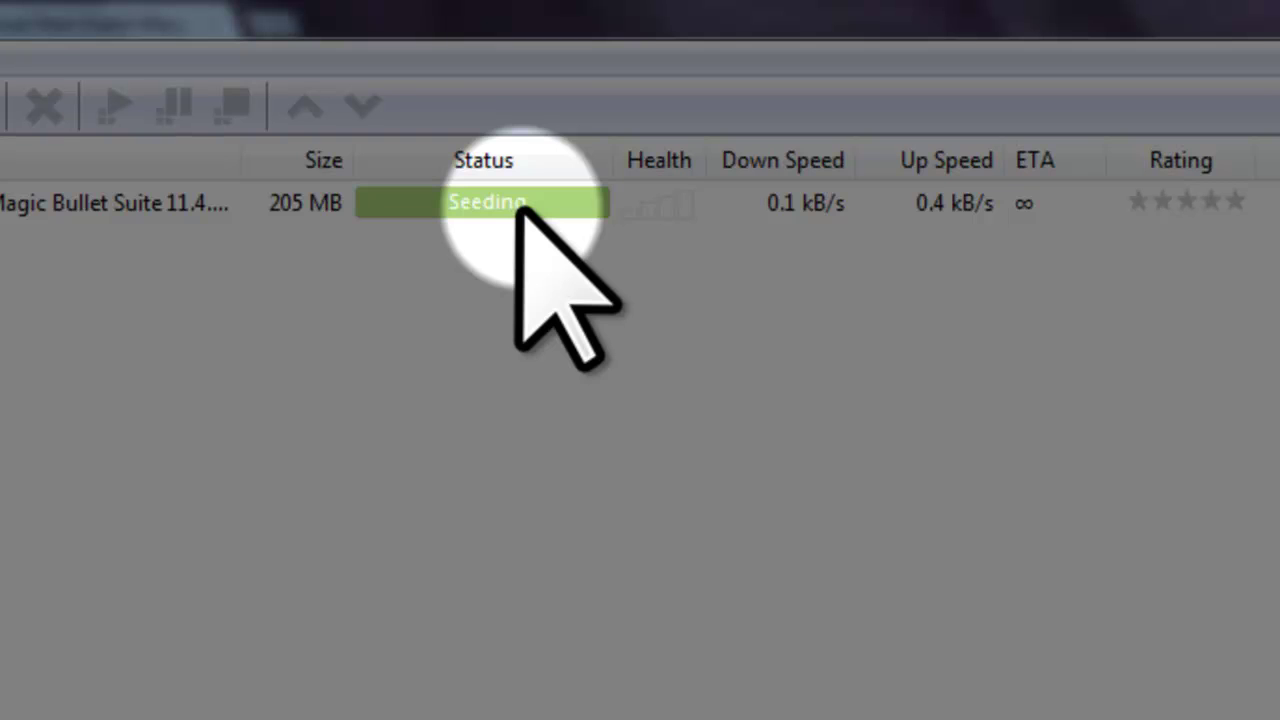
right_click(519, 206)
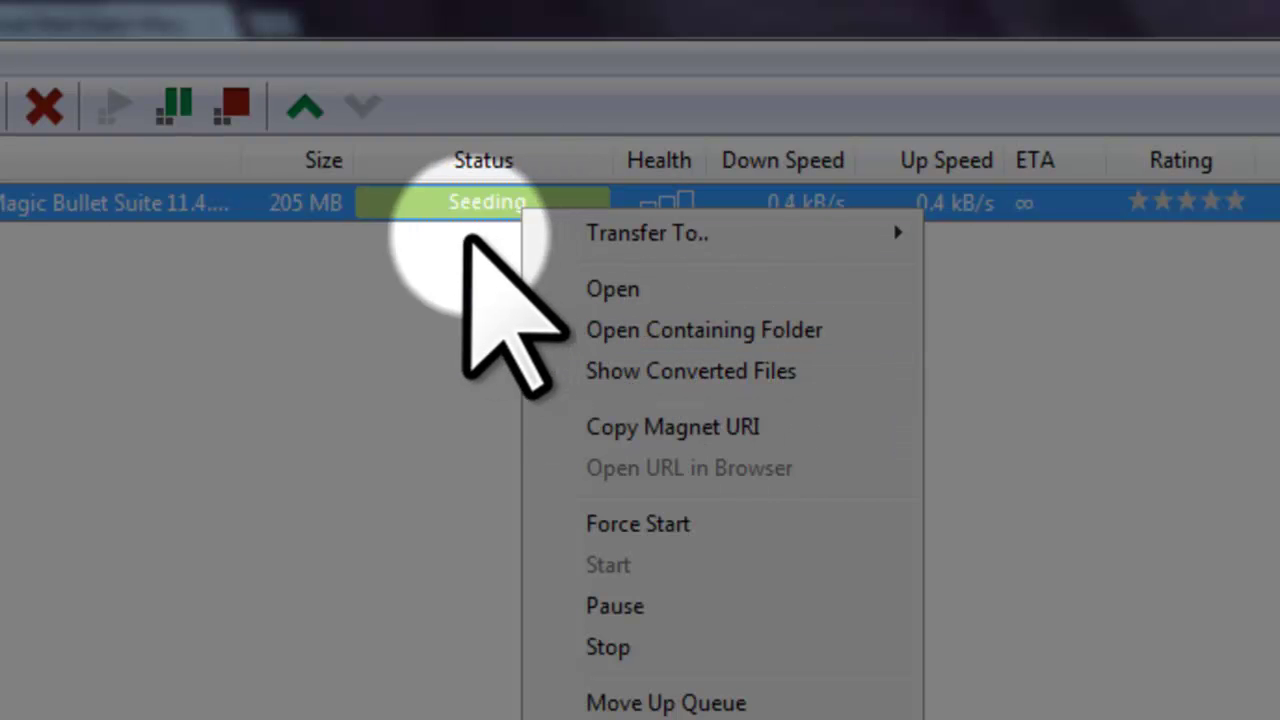
right_click(433, 208)
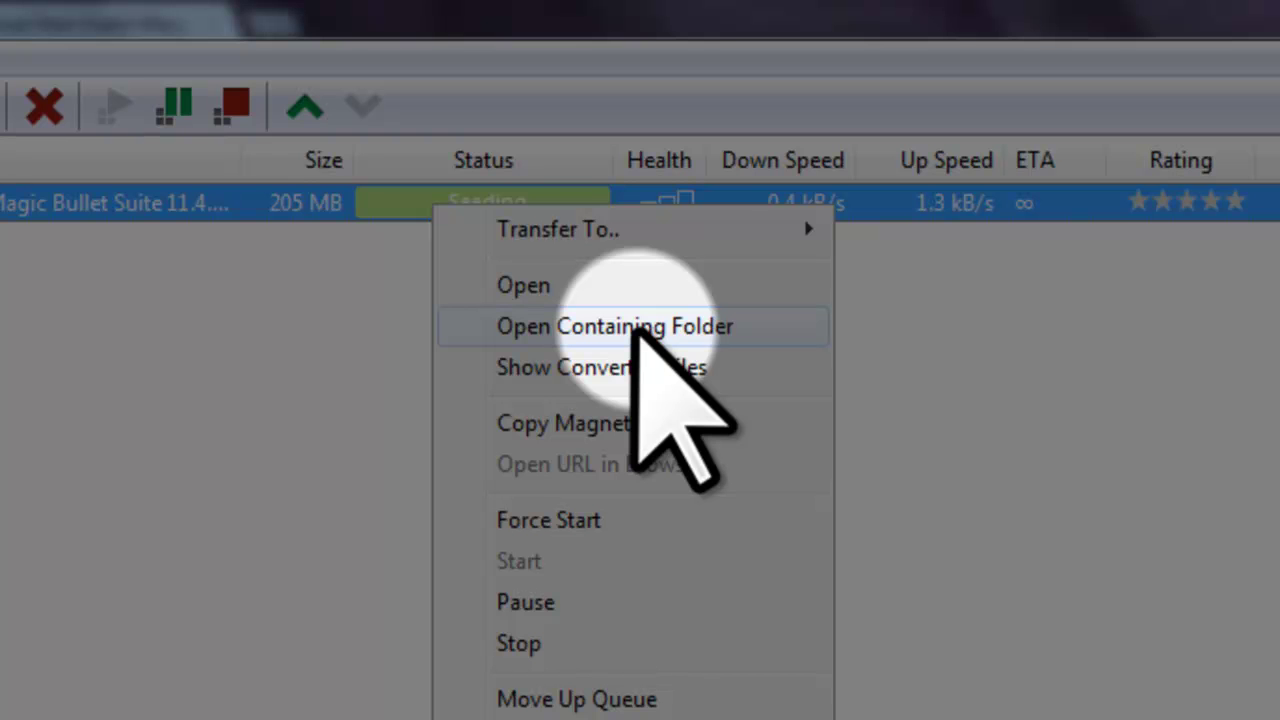
click(636, 328)
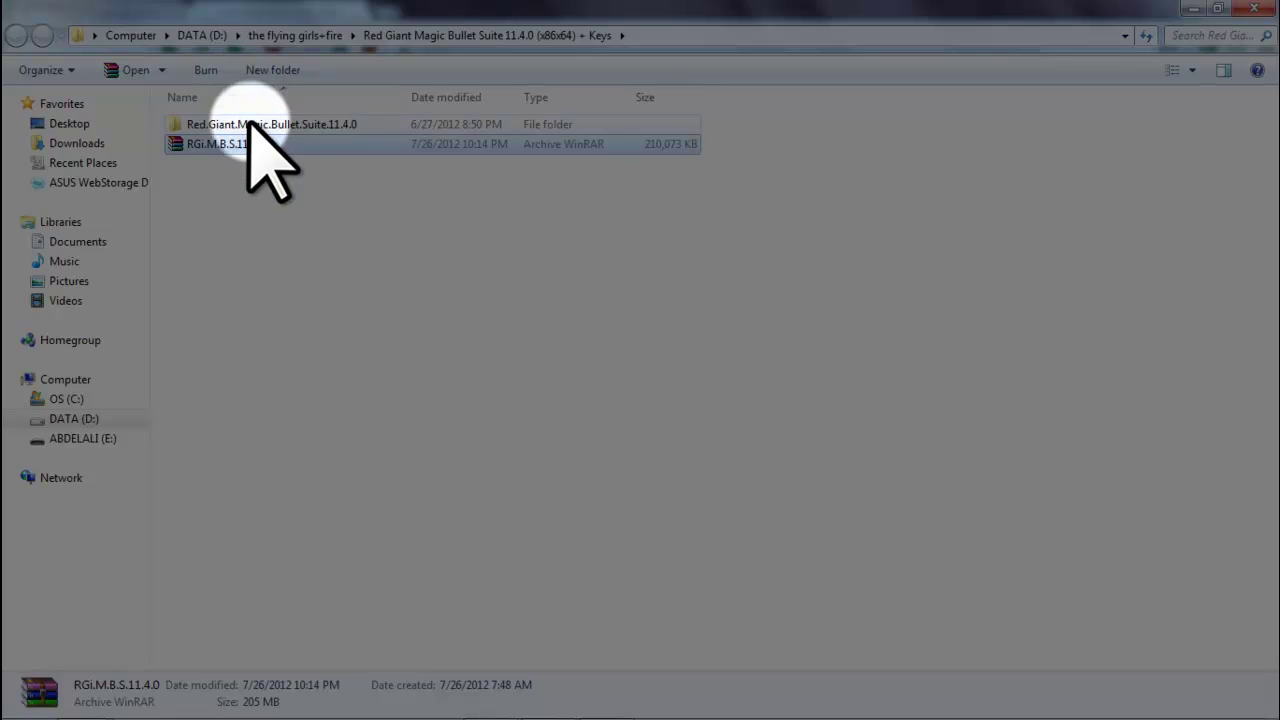
Step: Open the Red.Giant.Magic.Bullet.Suite.11.4.0 folder in the download location
click(251, 124)
double_click(251, 124)
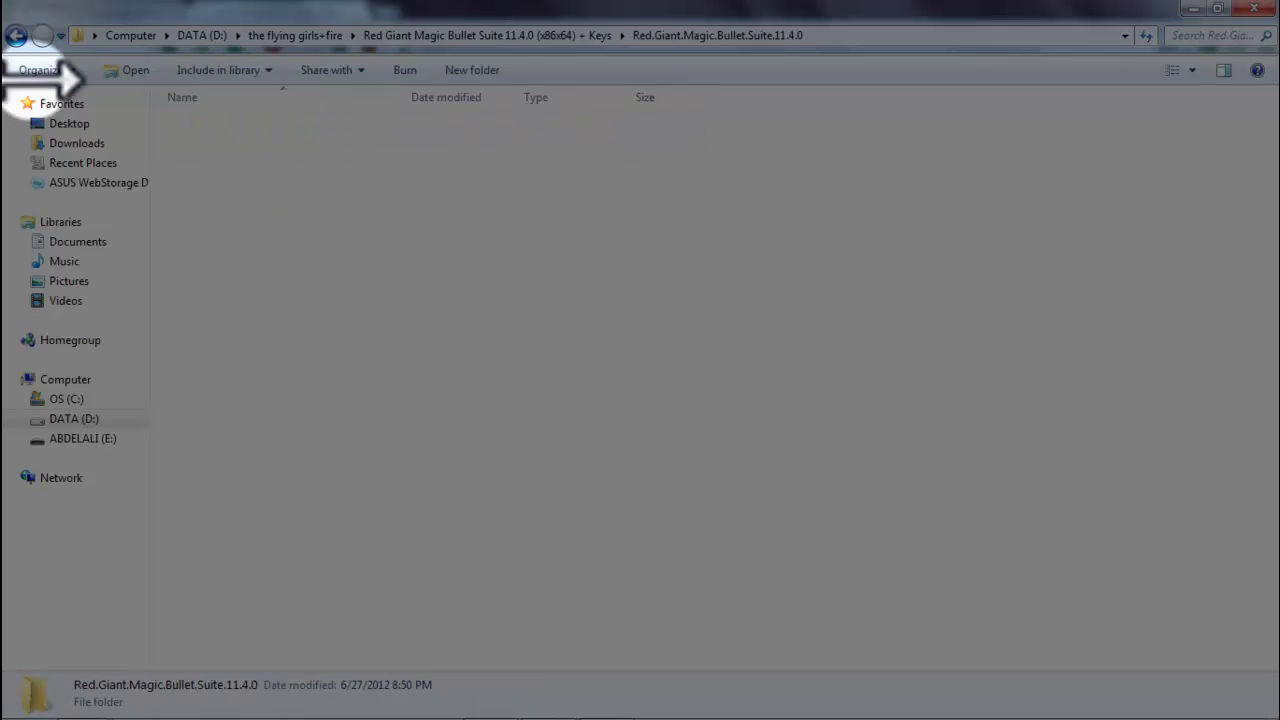
click(17, 36)
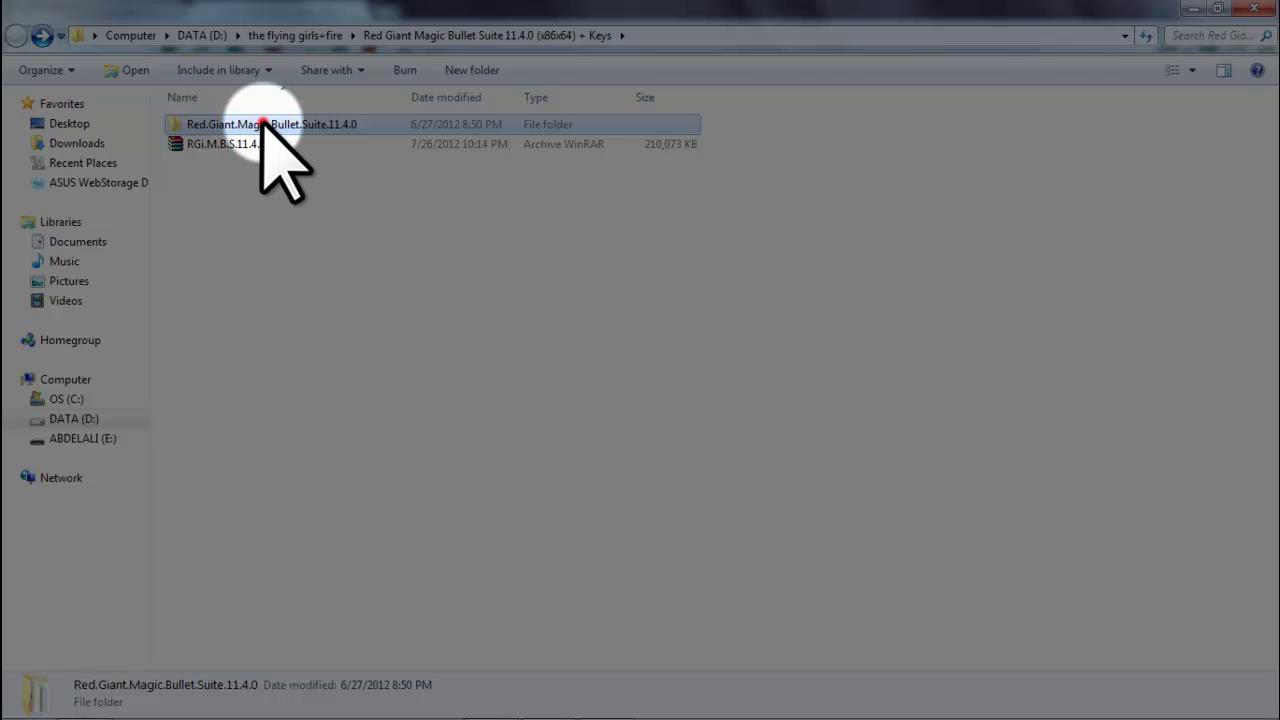
double_click(262, 124)
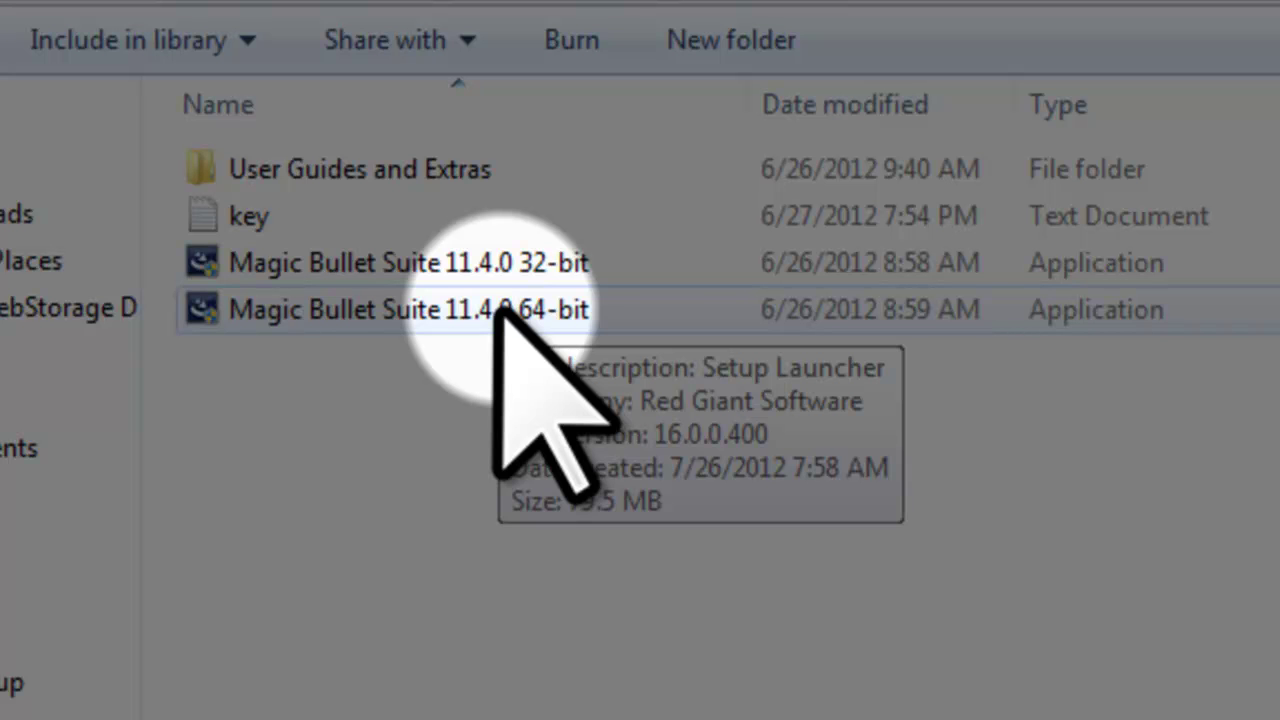
Step: Run the Magic Bullet Suite 11.4.0 64-bit installer
click(449, 402)
mouse_move(494, 308)
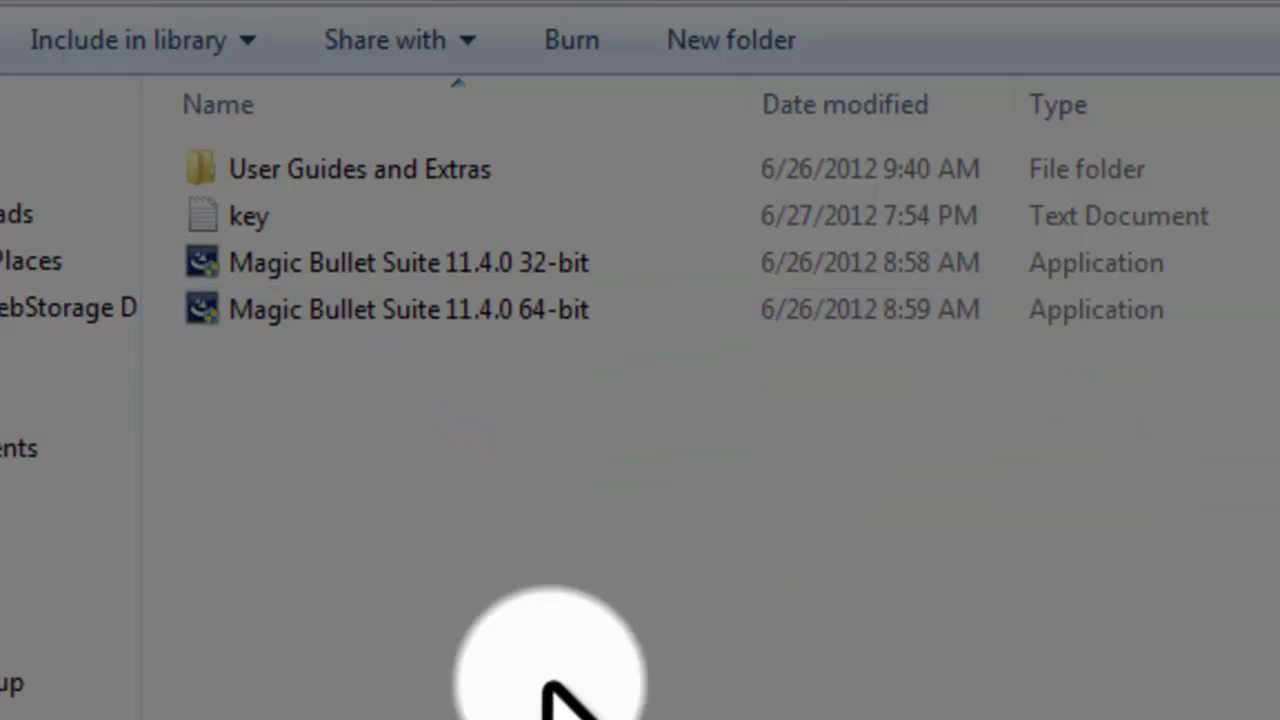
click(429, 316)
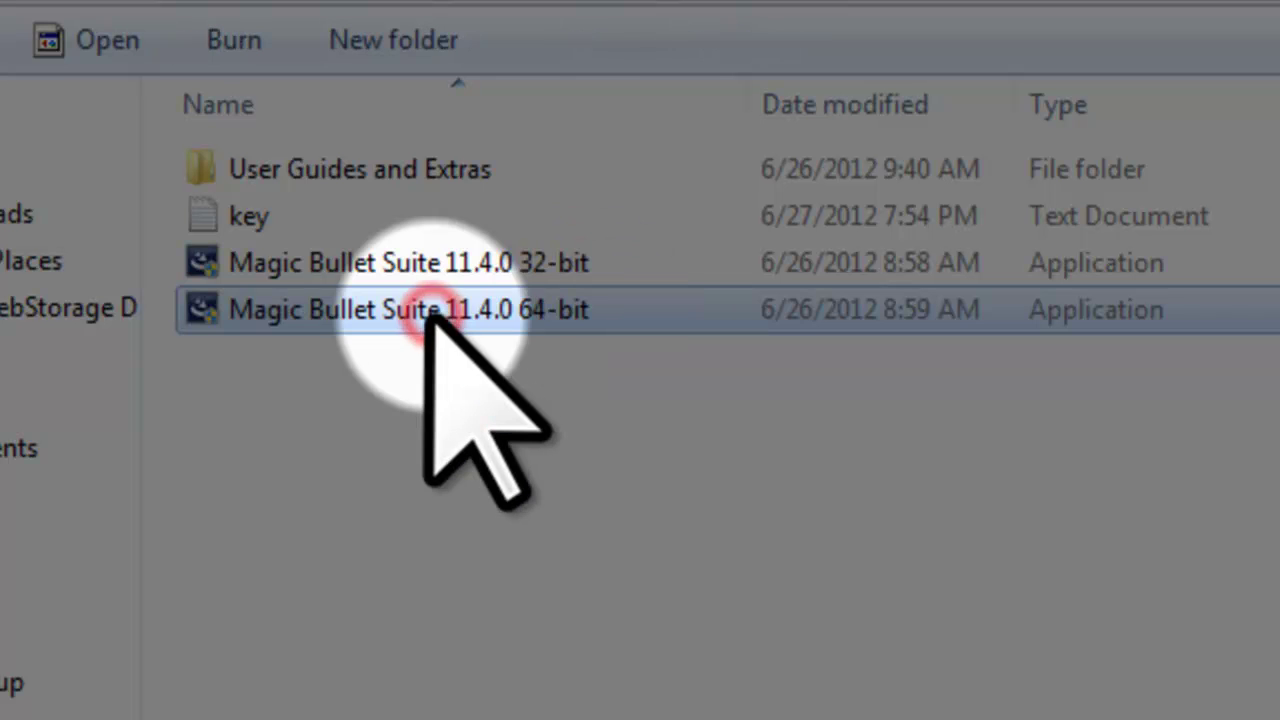
double_click(446, 316)
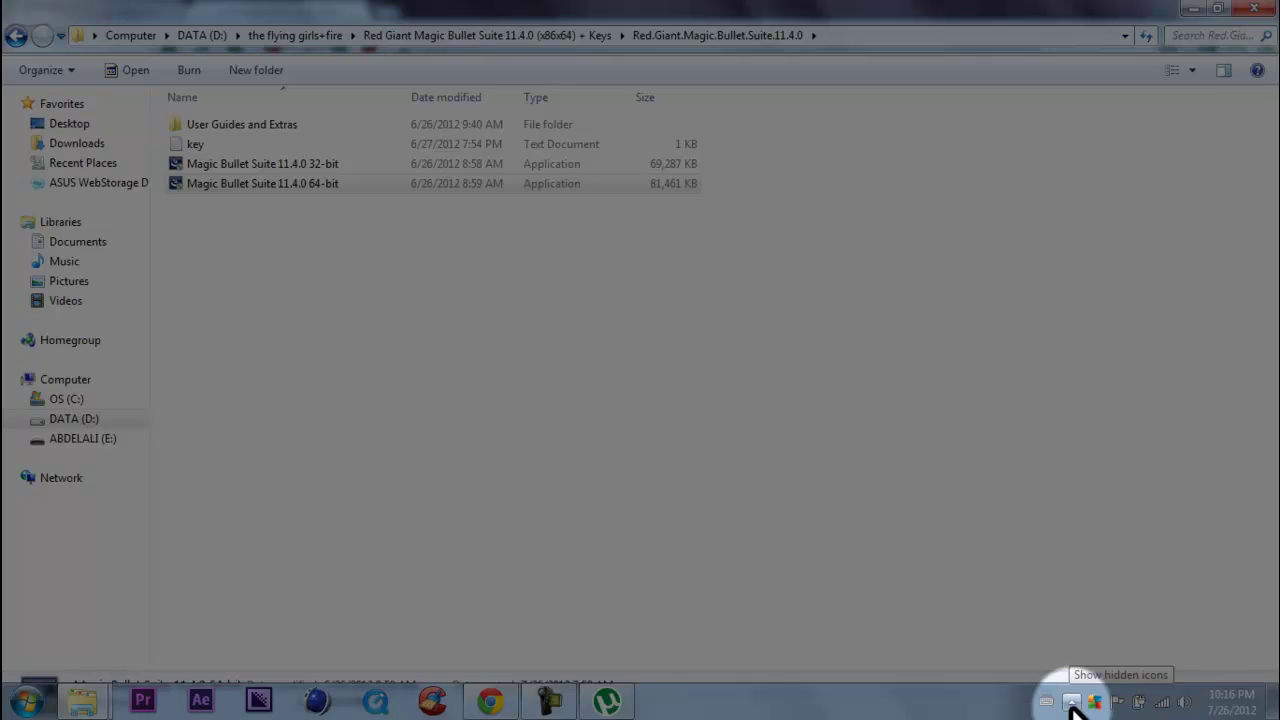
Step: Move the InstallShield Wizard up, choose Repair and continue to Red Giant Software Registration
click(550, 705)
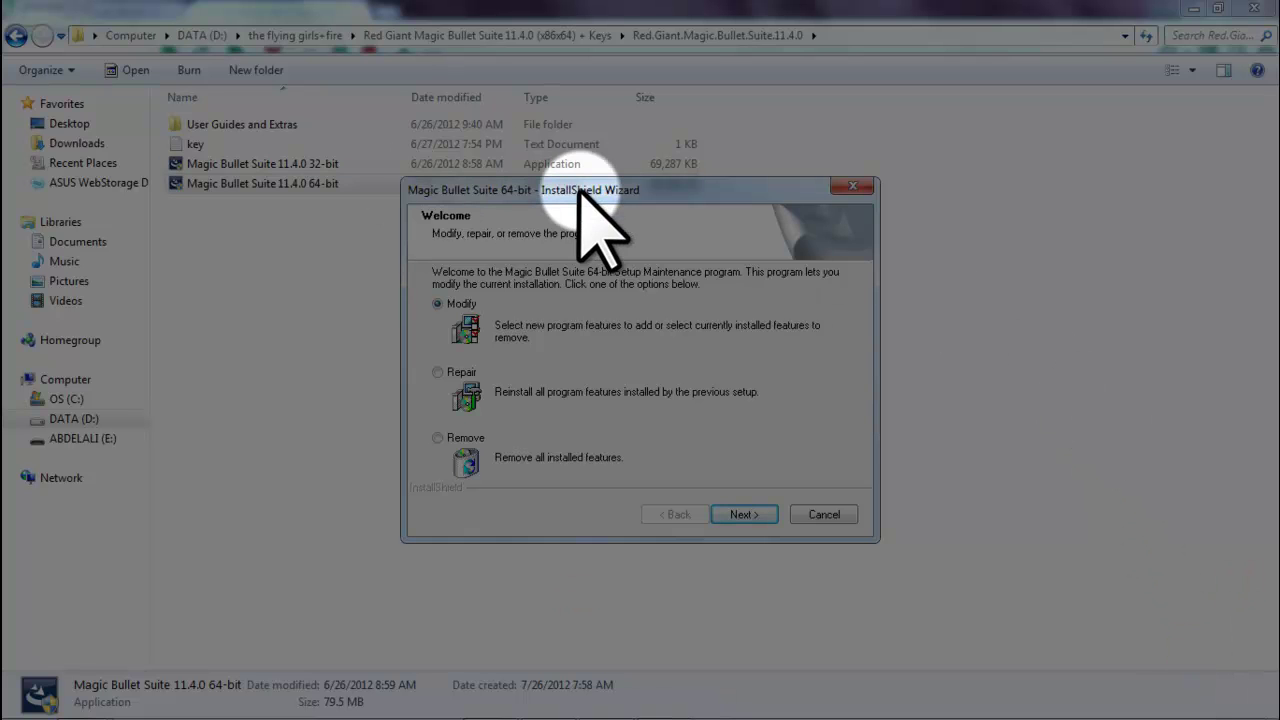
drag(573, 189, 555, 125)
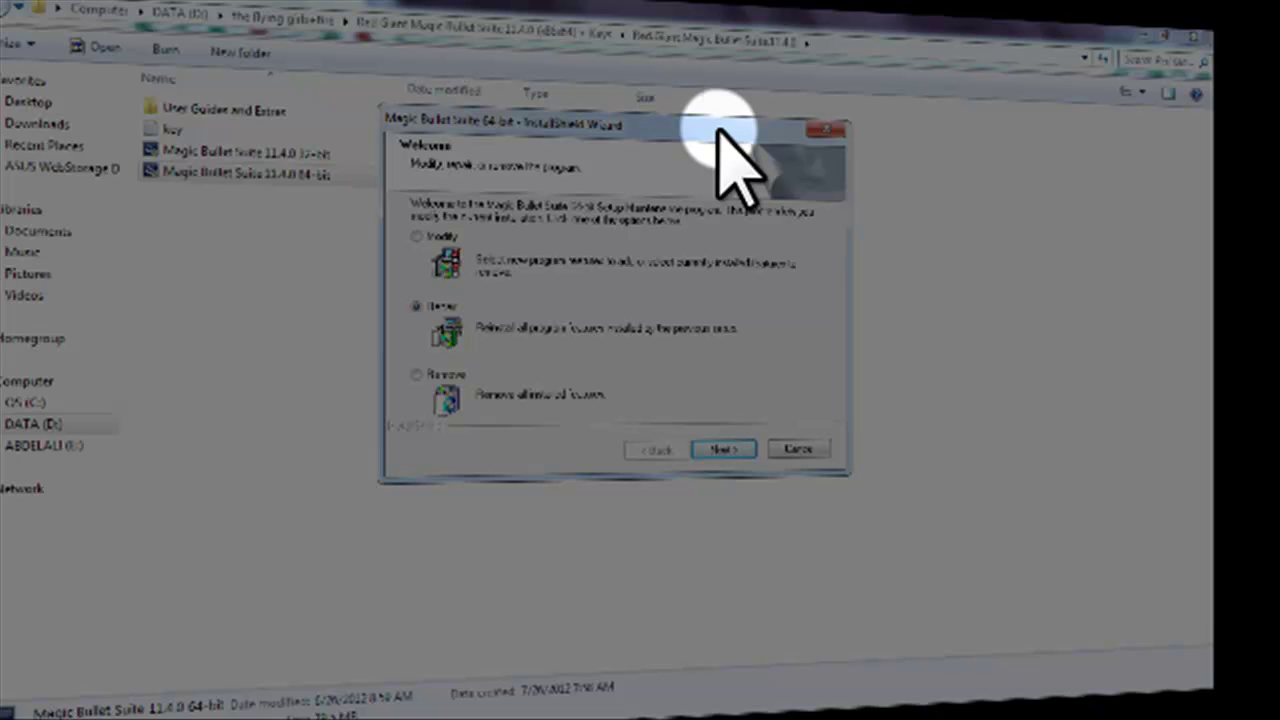
click(731, 449)
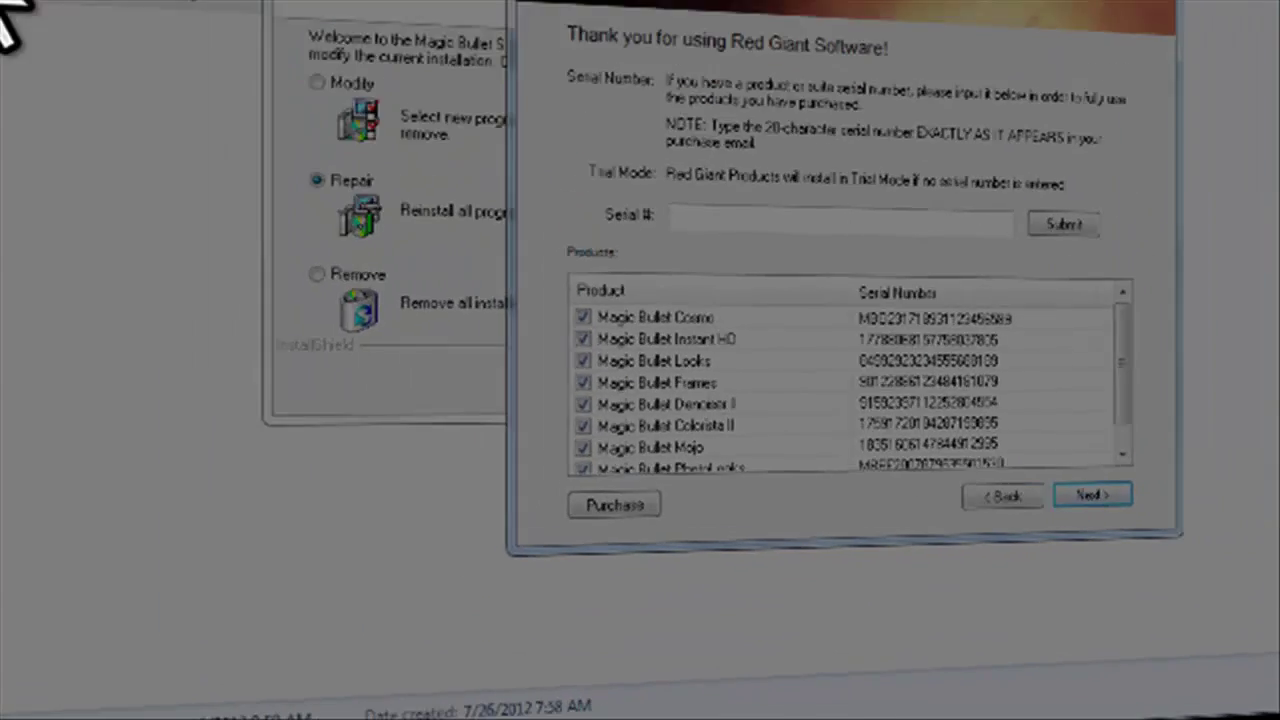
Step: Open the key text file in Notepad and arrange it beside the registration dialog
click(168, 125)
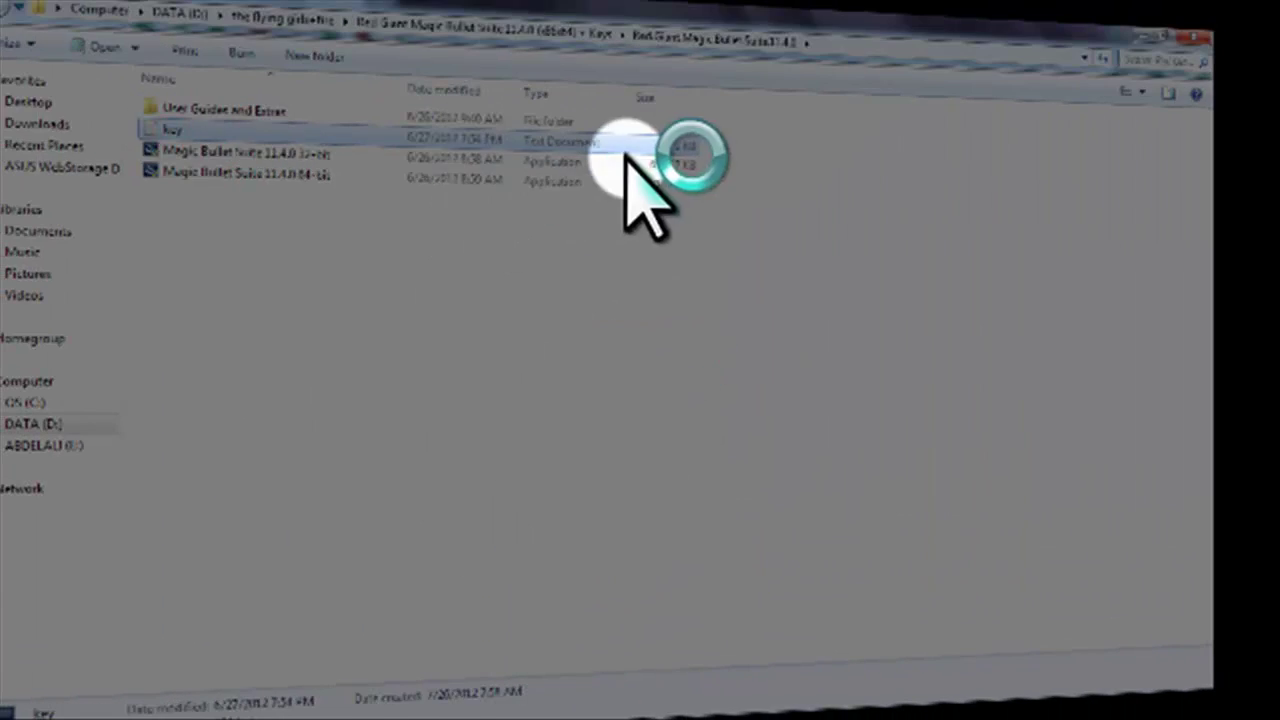
double_click(626, 150)
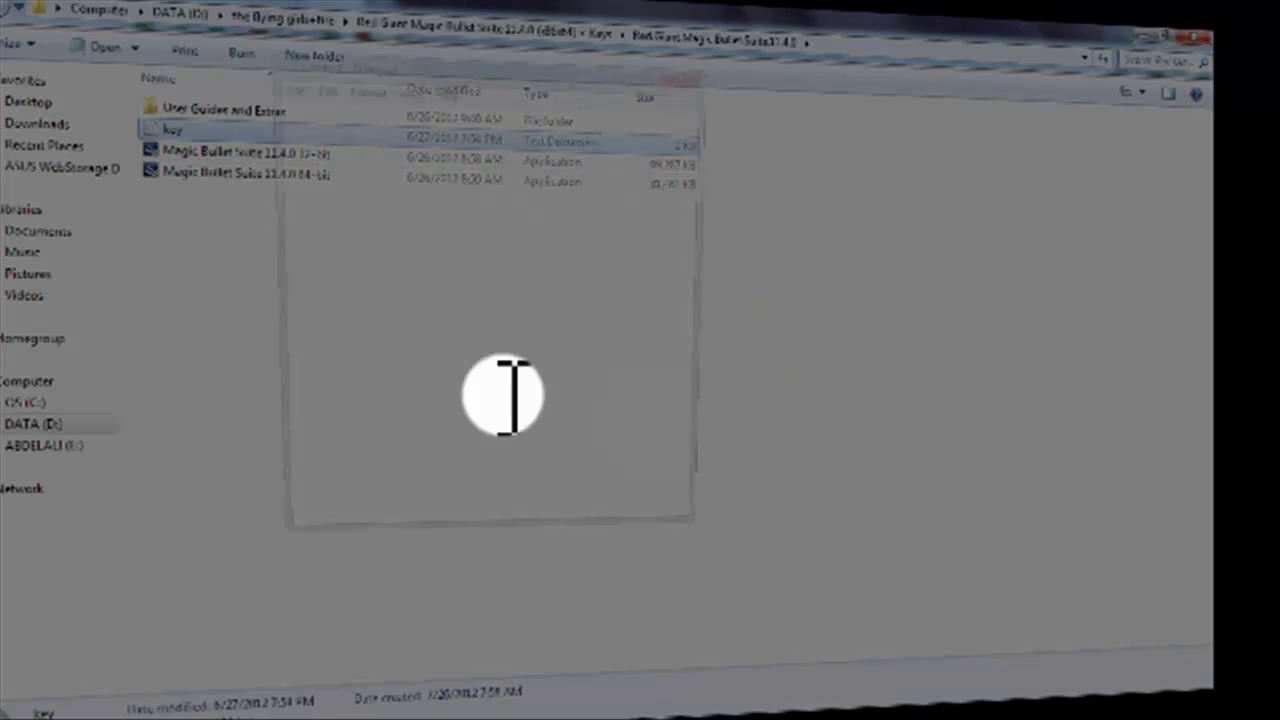
click(1140, 40)
click(1150, 36)
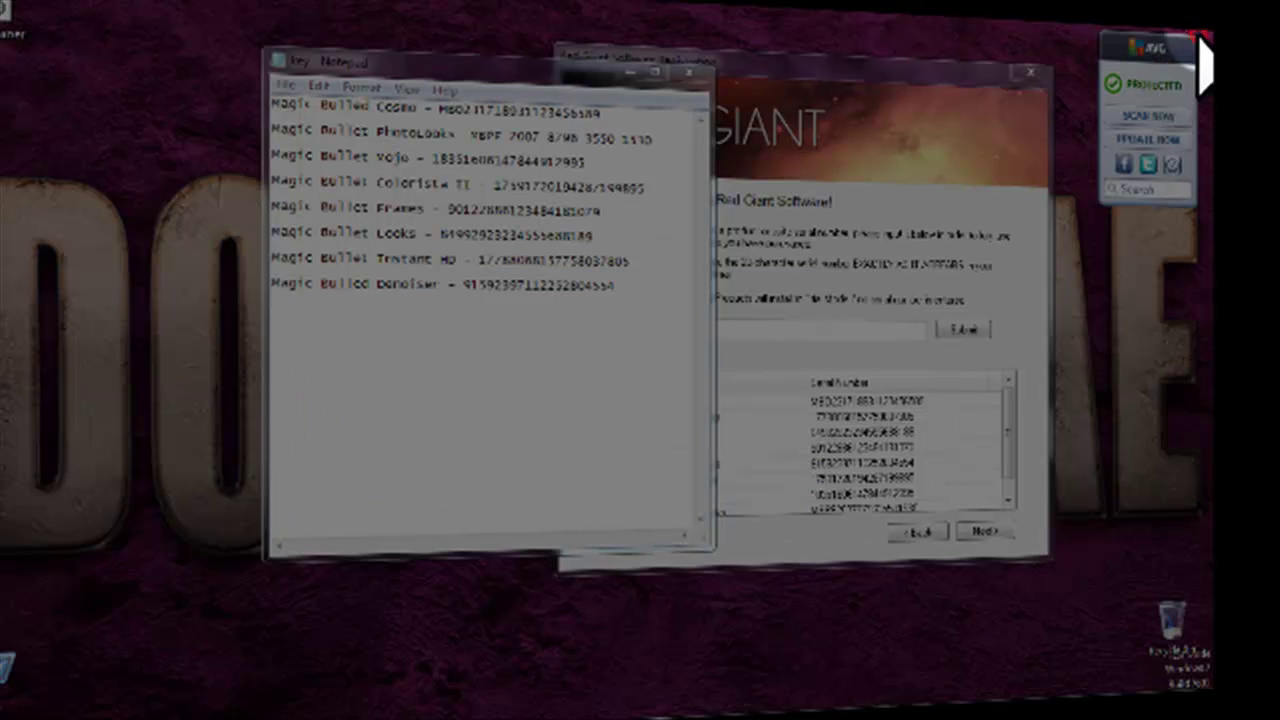
drag(523, 63, 346, 35)
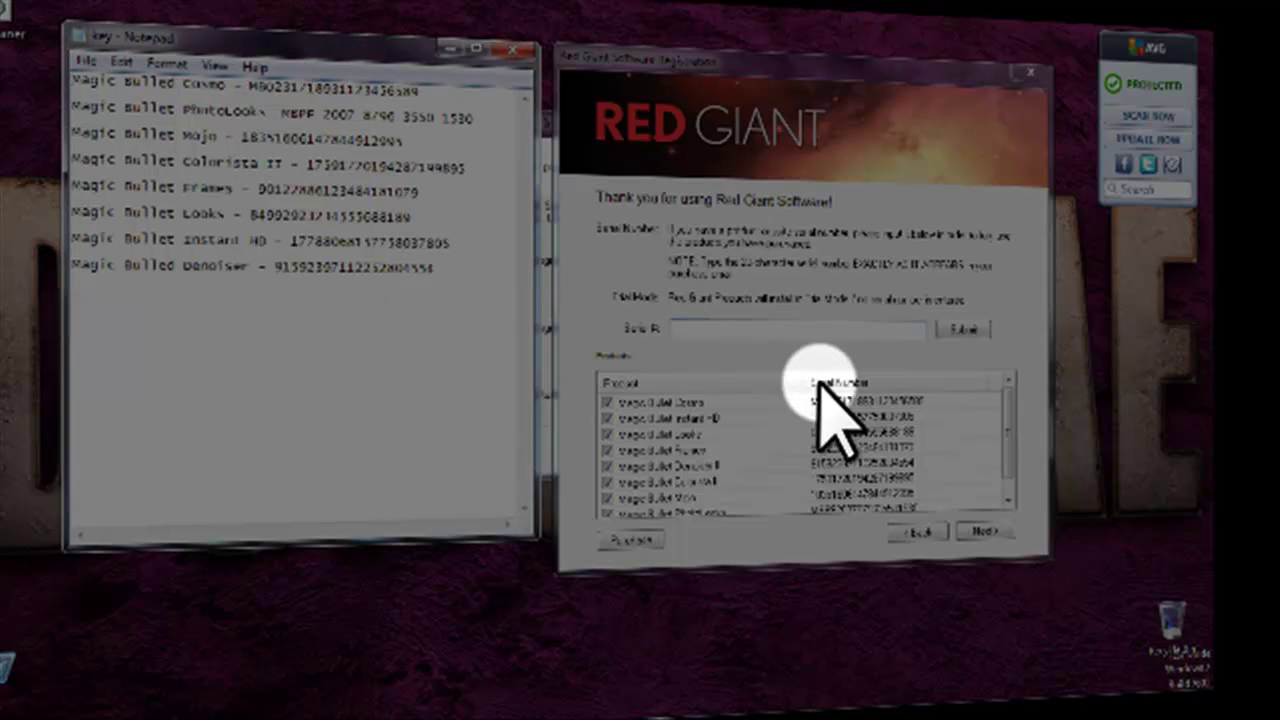
click(737, 328)
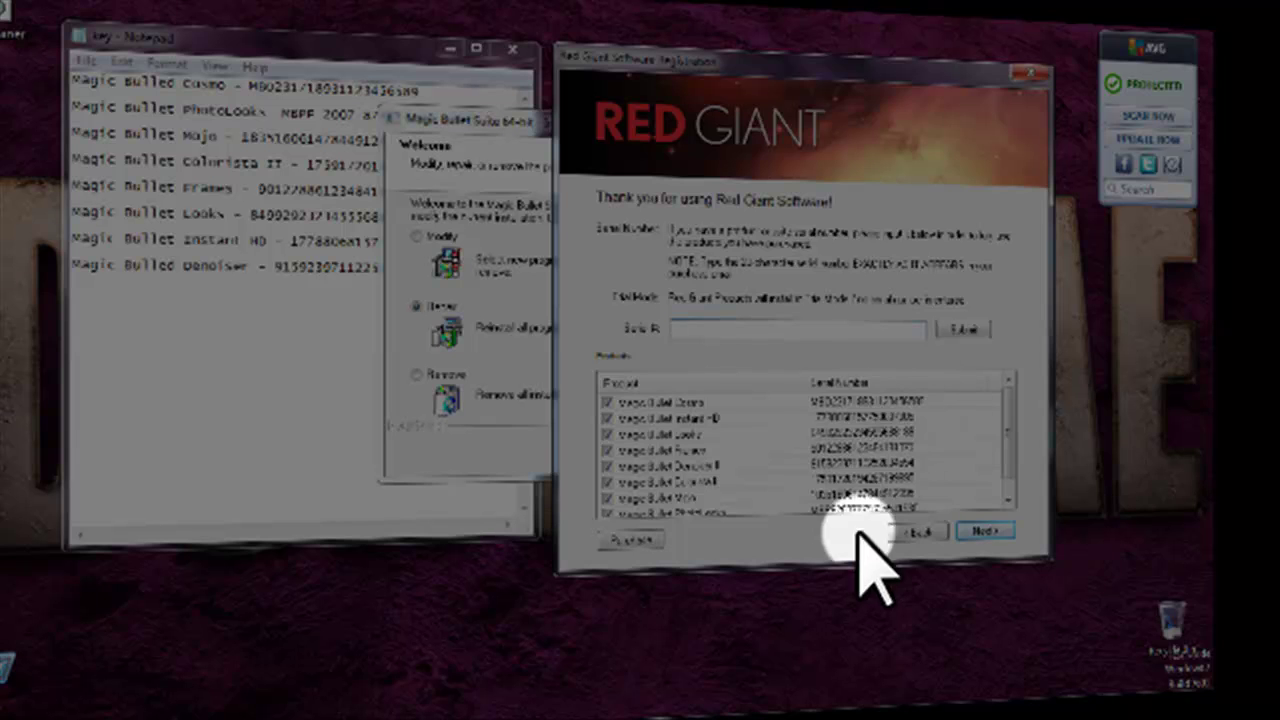
click(1003, 440)
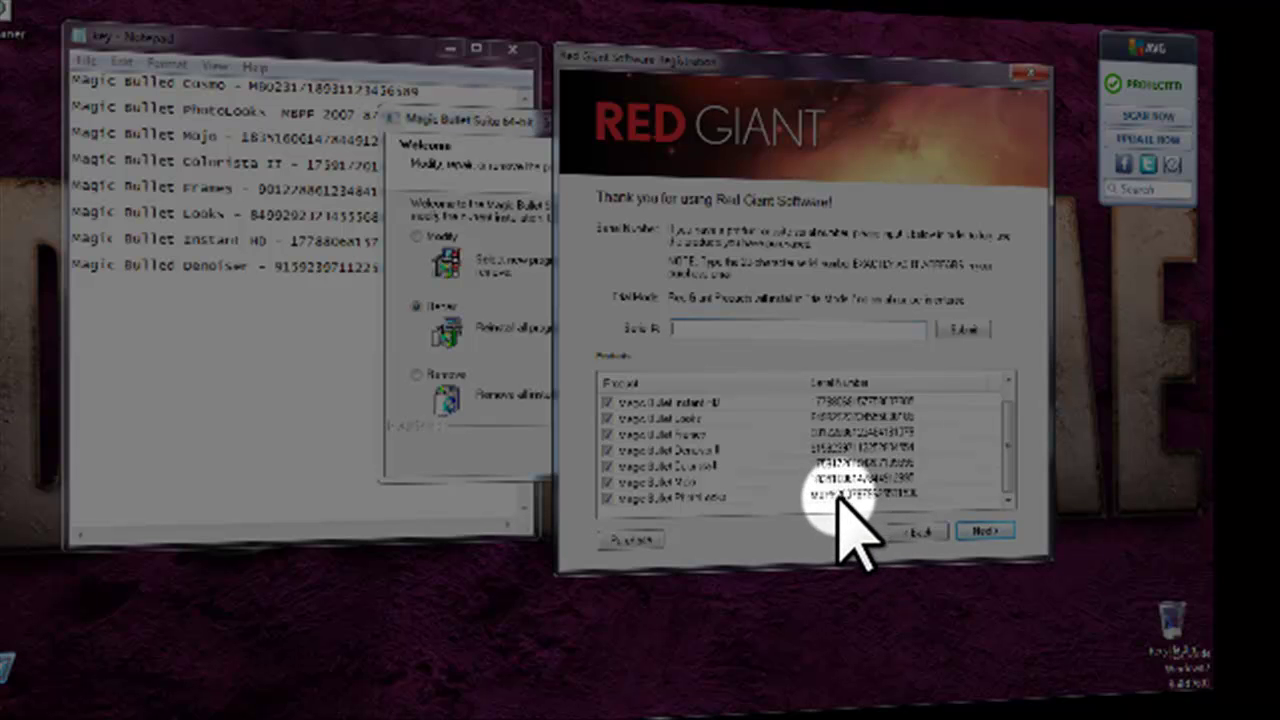
Step: Paste the Cosmo serial from the key file into the Serial # box and finish registration
click(240, 45)
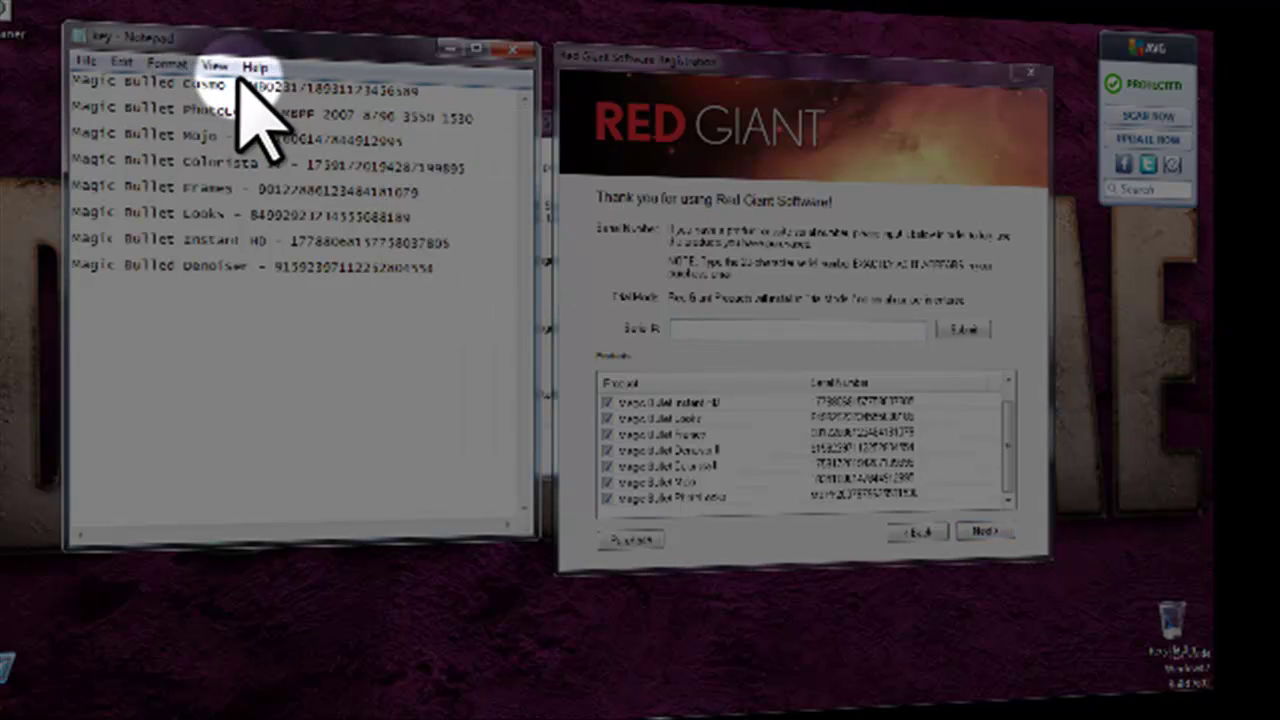
drag(247, 47, 243, 69)
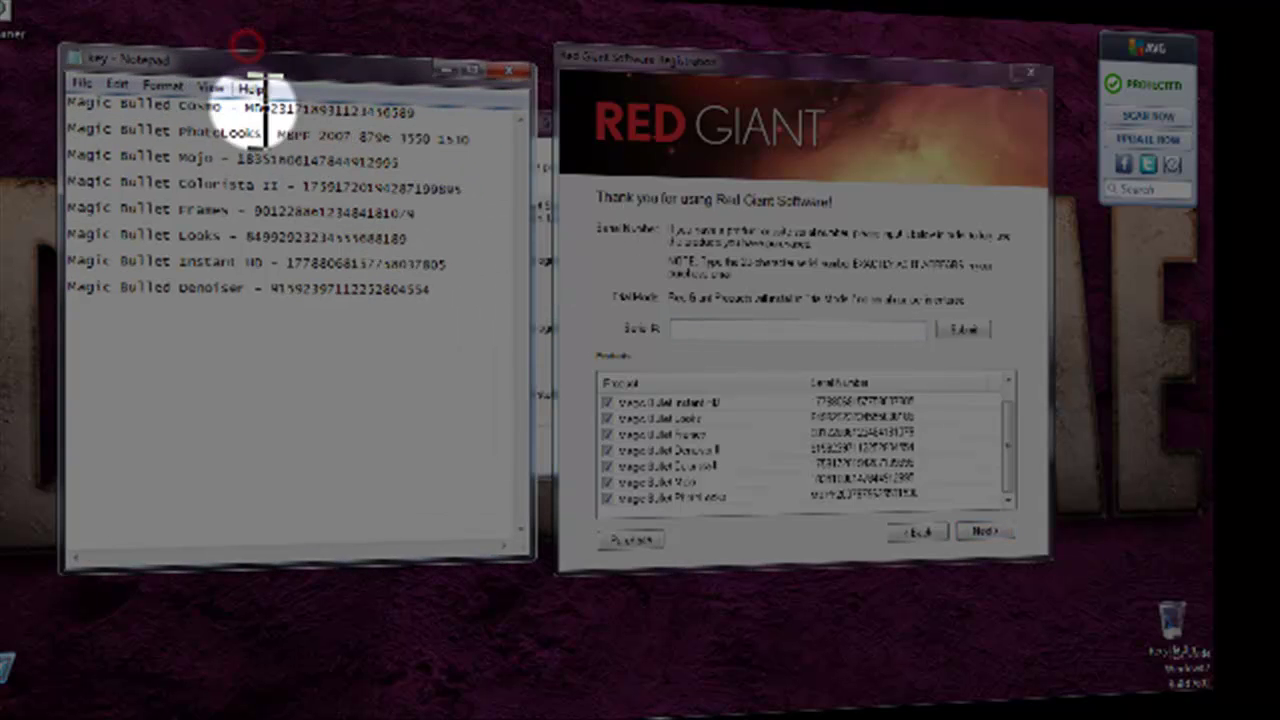
double_click(248, 110)
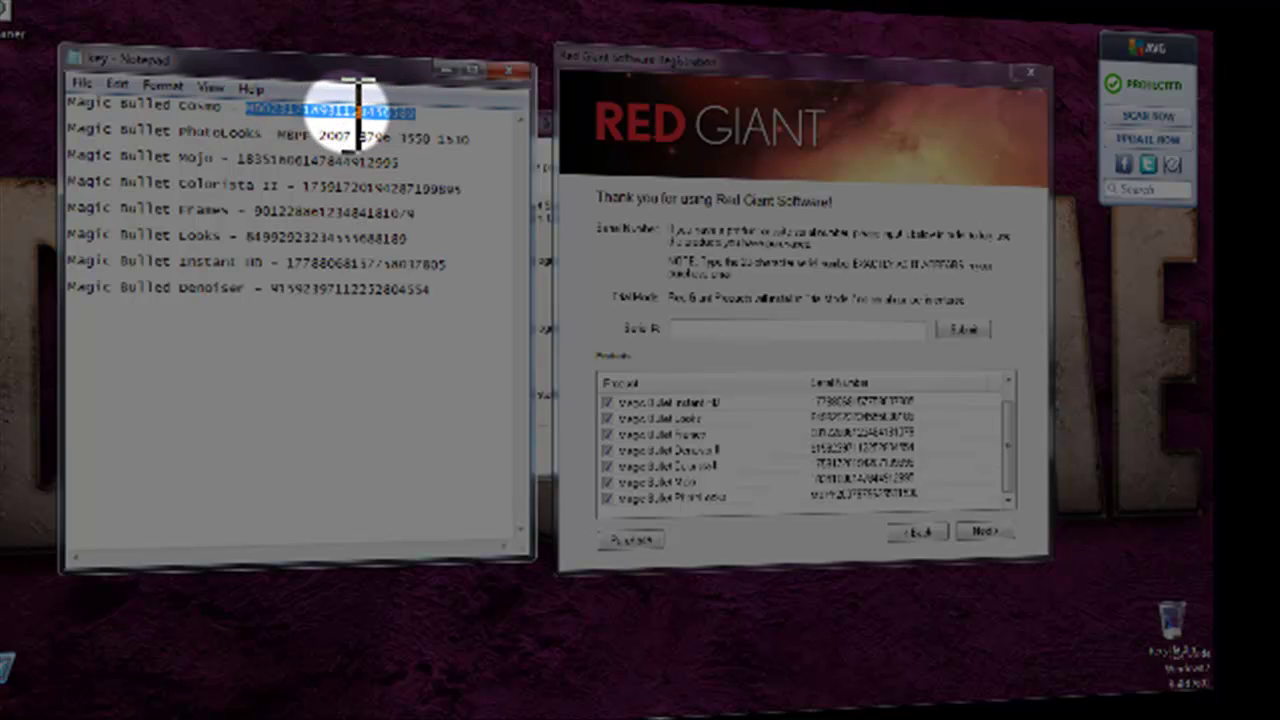
click(707, 328)
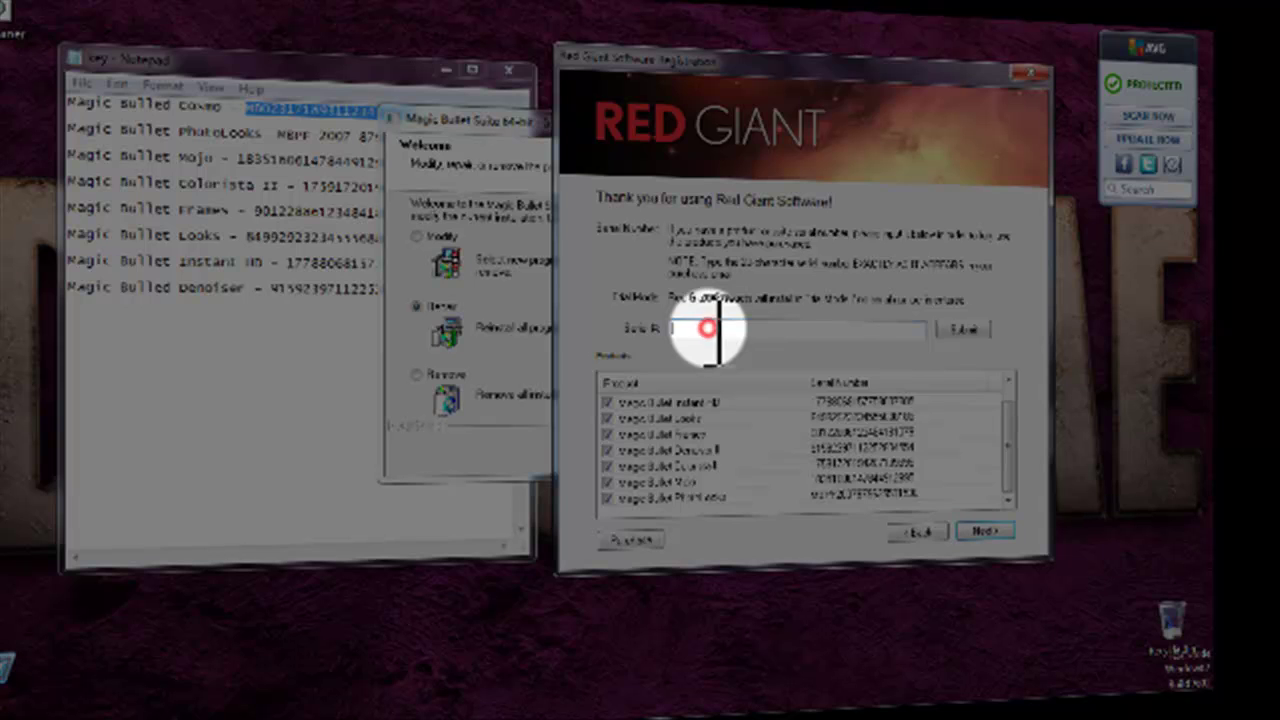
right_click(709, 330)
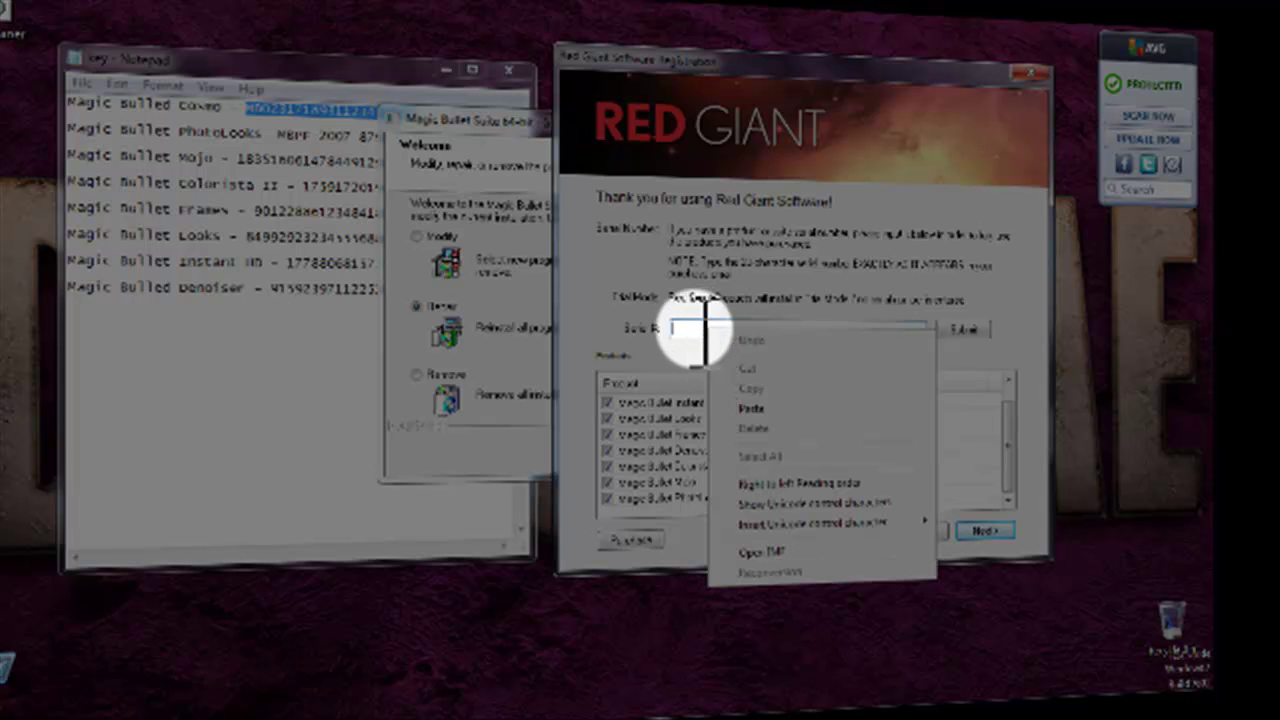
click(751, 408)
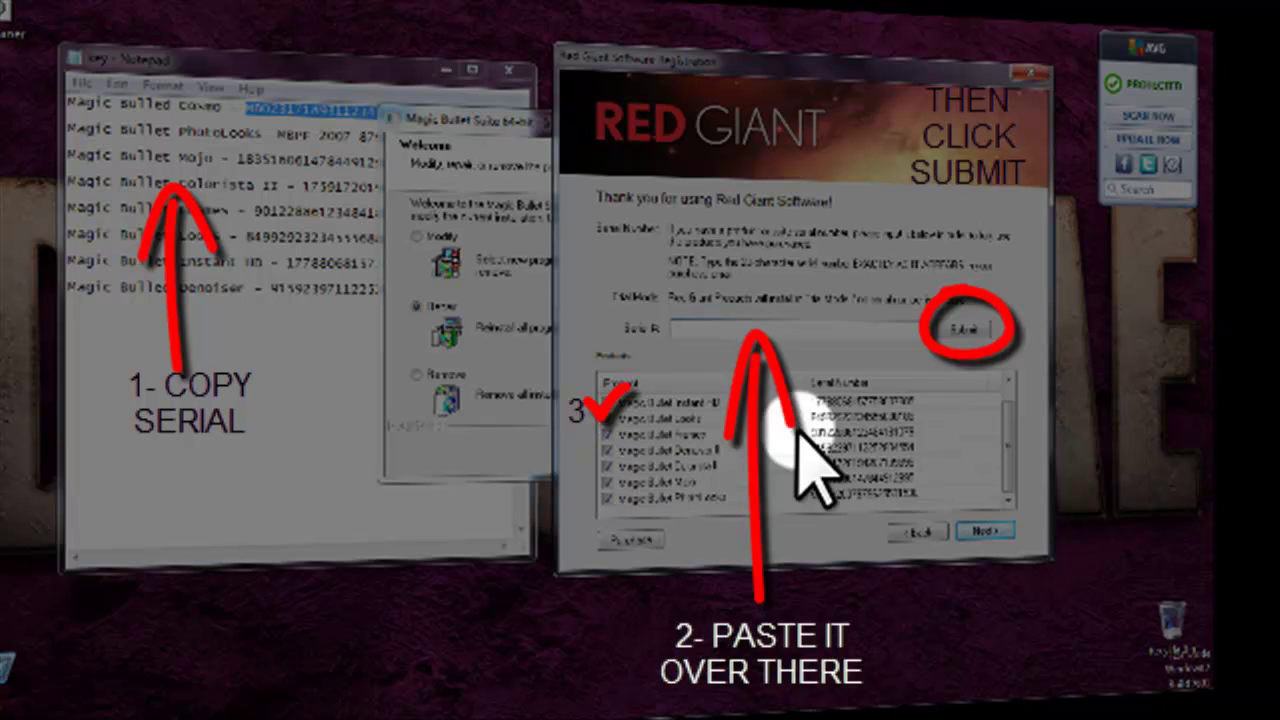
scroll(1003, 432, up, 1)
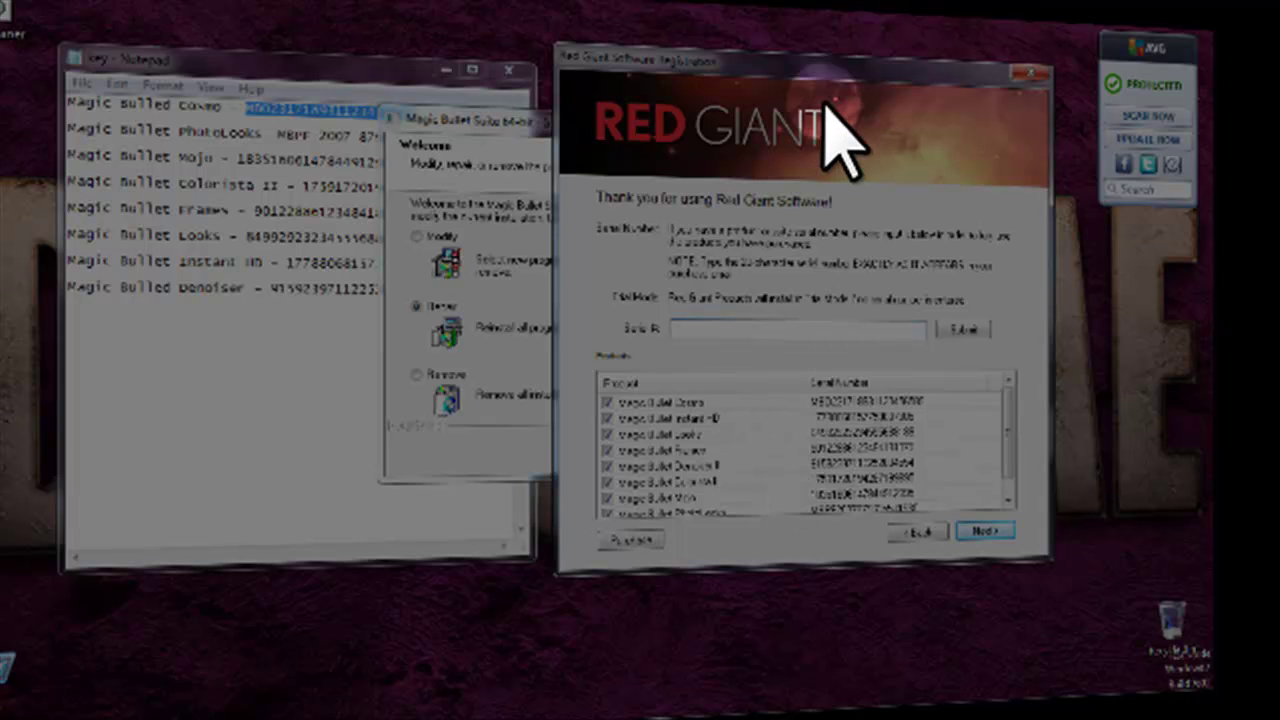
drag(826, 63, 680, 68)
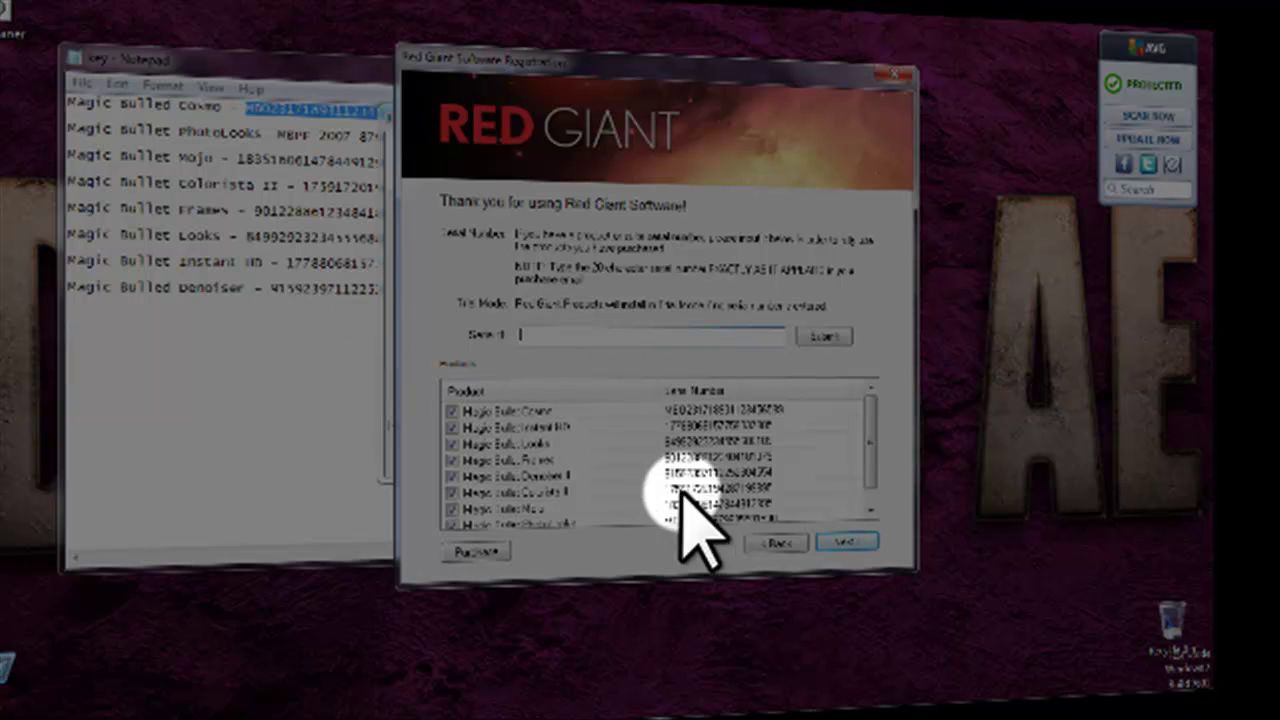
click(846, 542)
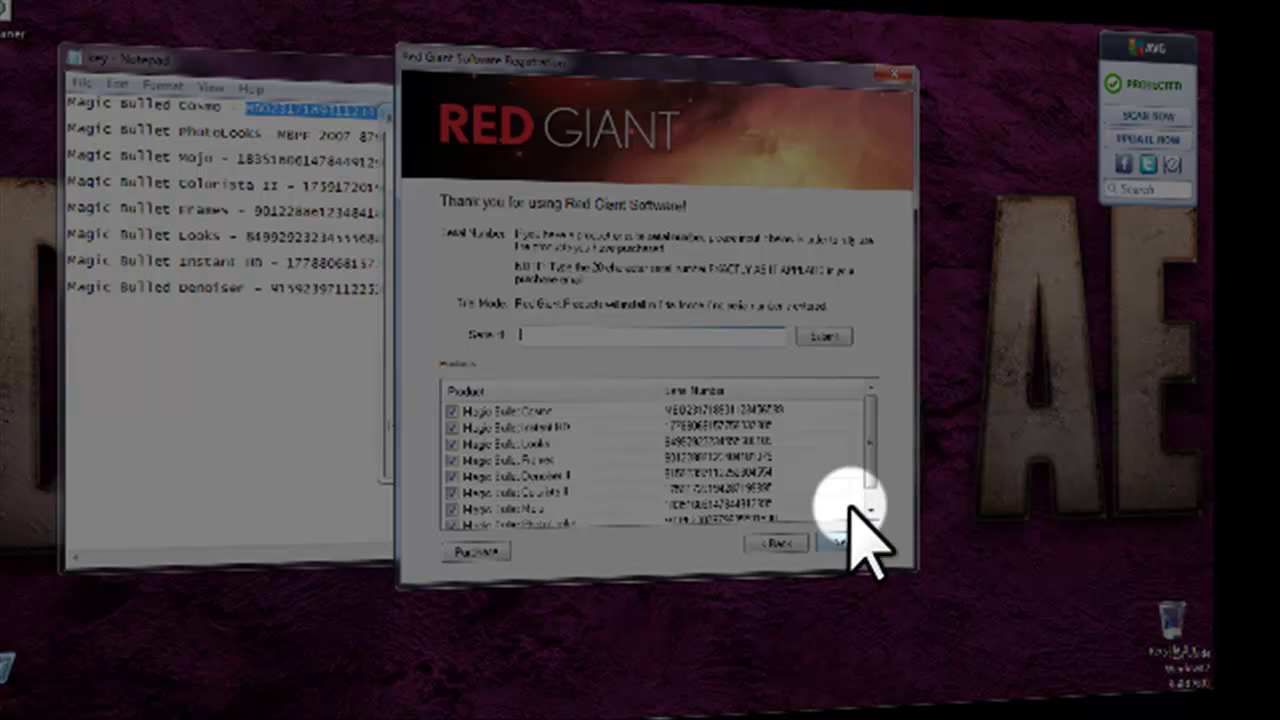
Step: Cancel the Magic Bullet Suite setup, confirm exiting, and close the wizard with Finish
click(895, 75)
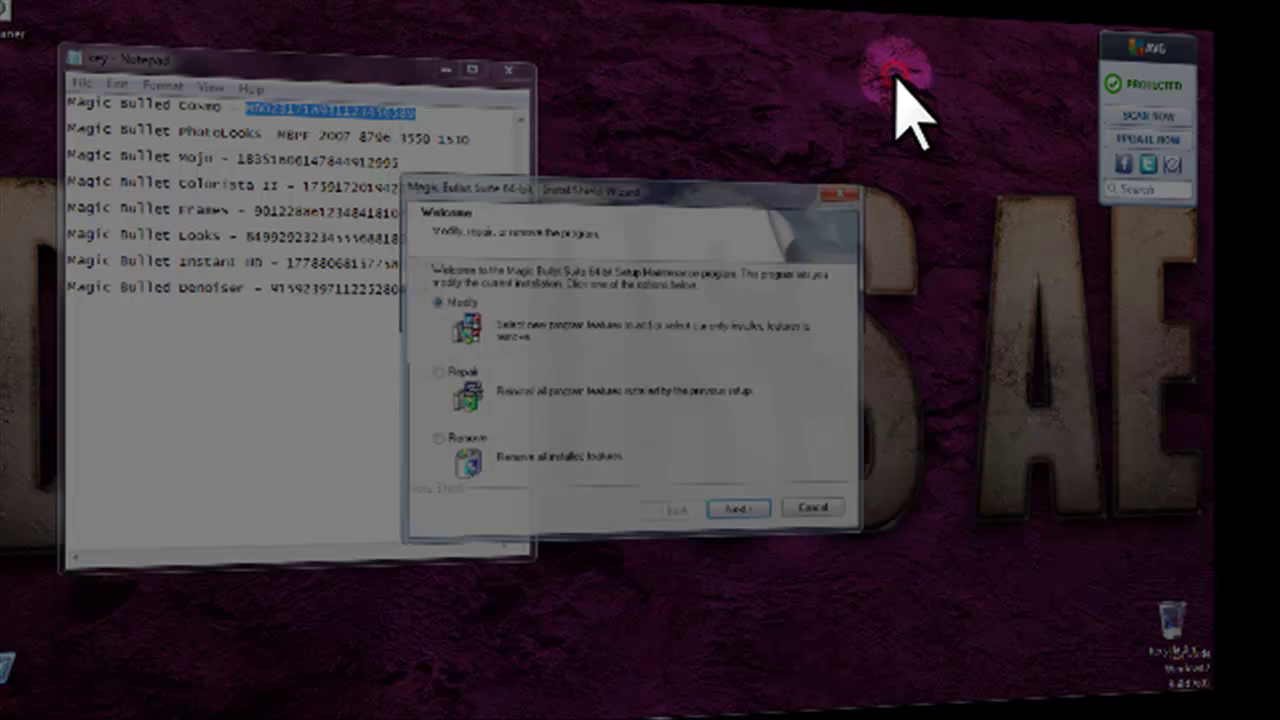
click(820, 510)
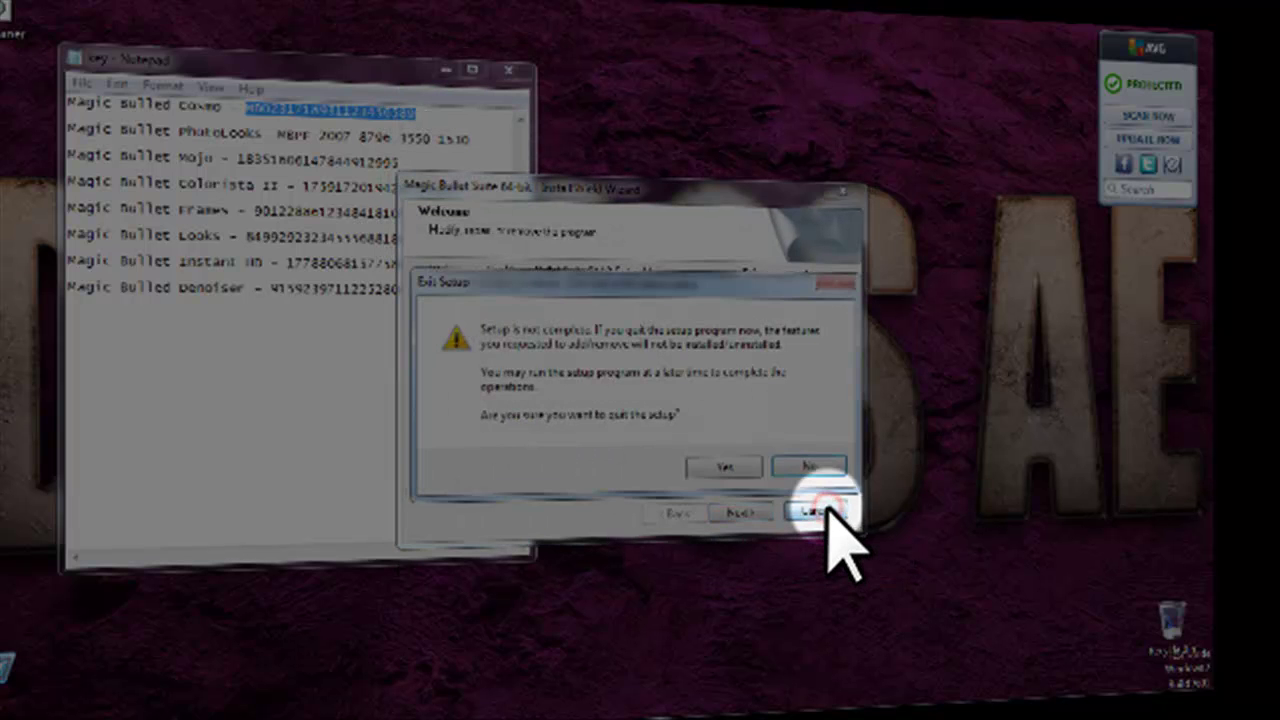
click(738, 472)
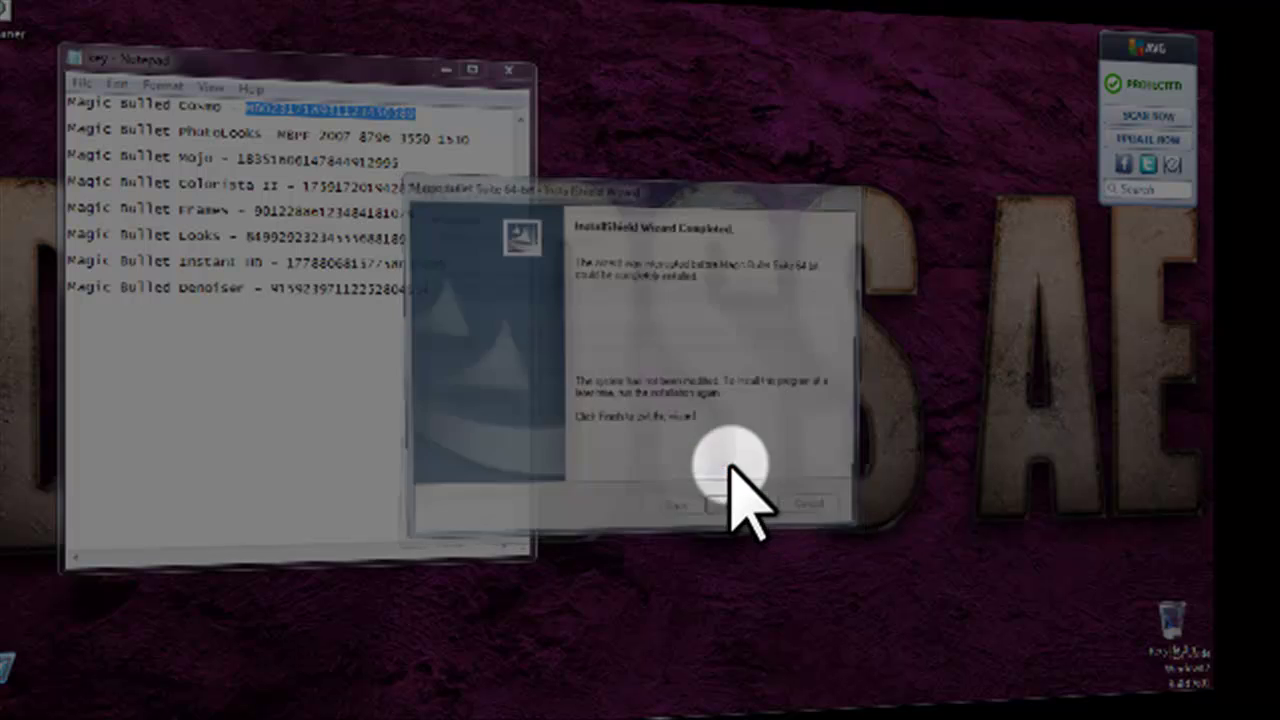
click(742, 512)
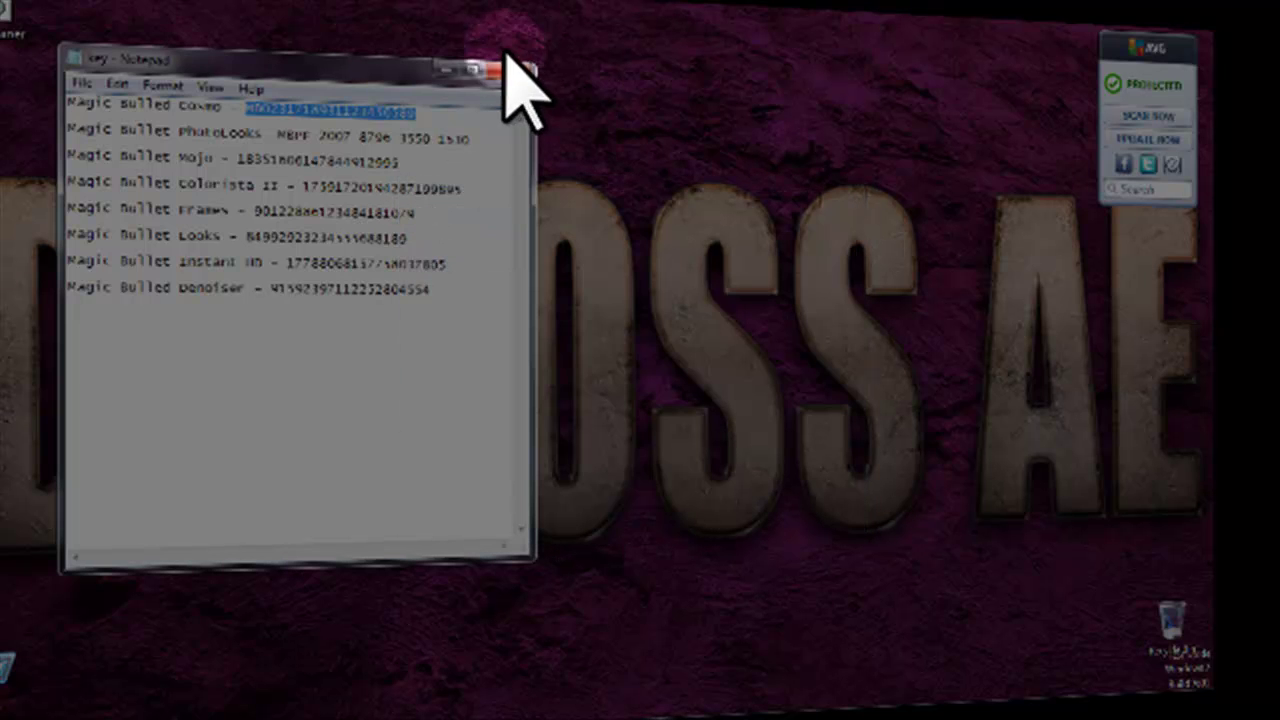
Step: Close the key file in Notepad and refresh the desktop
click(508, 70)
right_click(577, 190)
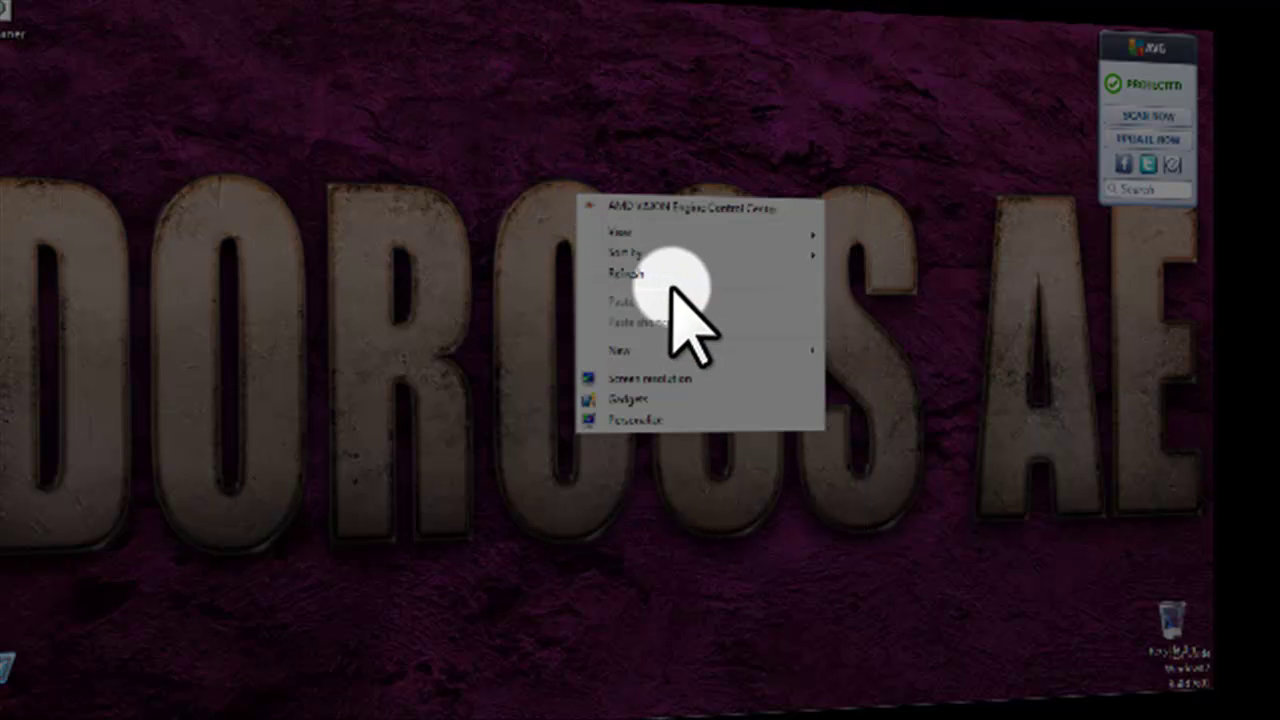
click(645, 284)
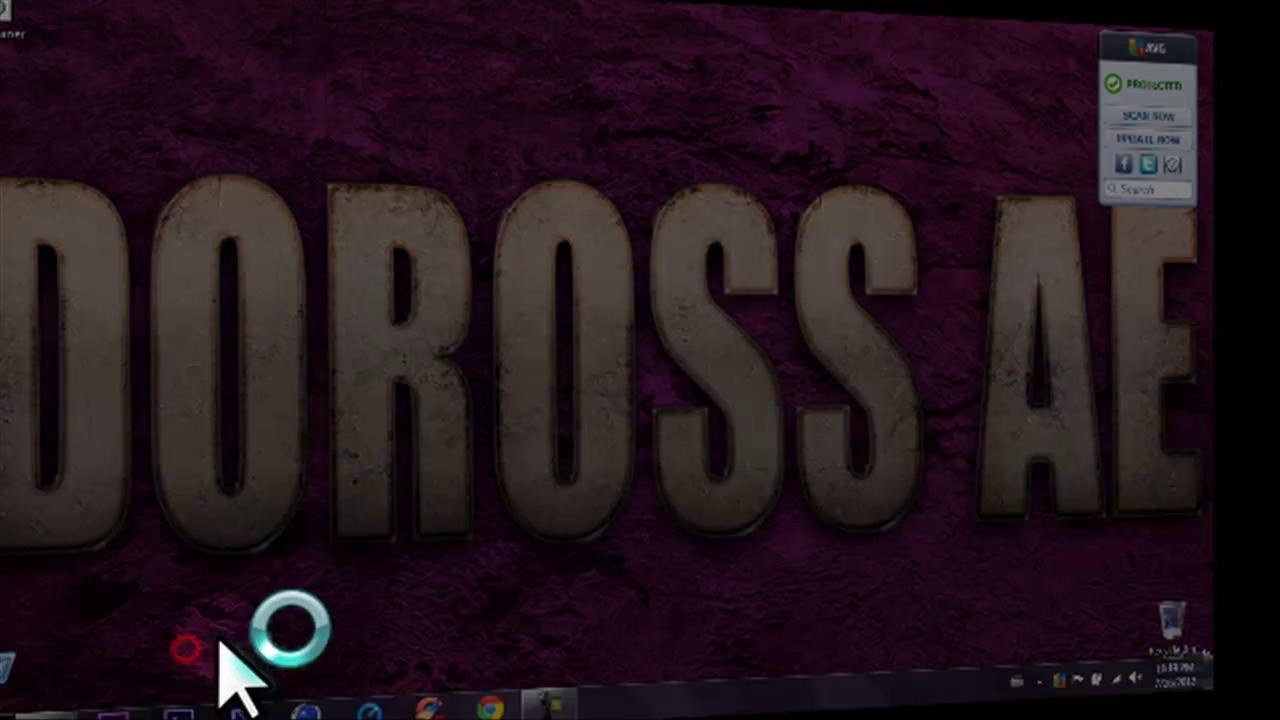
Step: Bring up After Effects and glance at its Composition menu
click(553, 705)
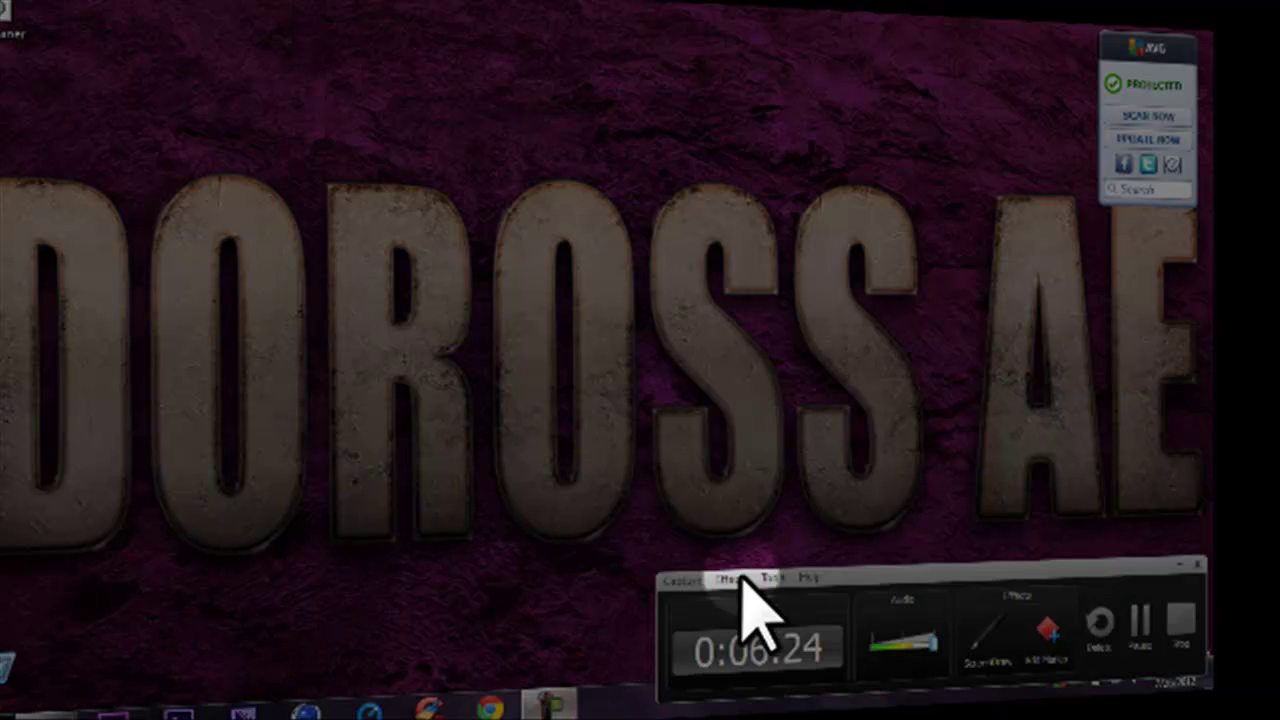
click(1141, 645)
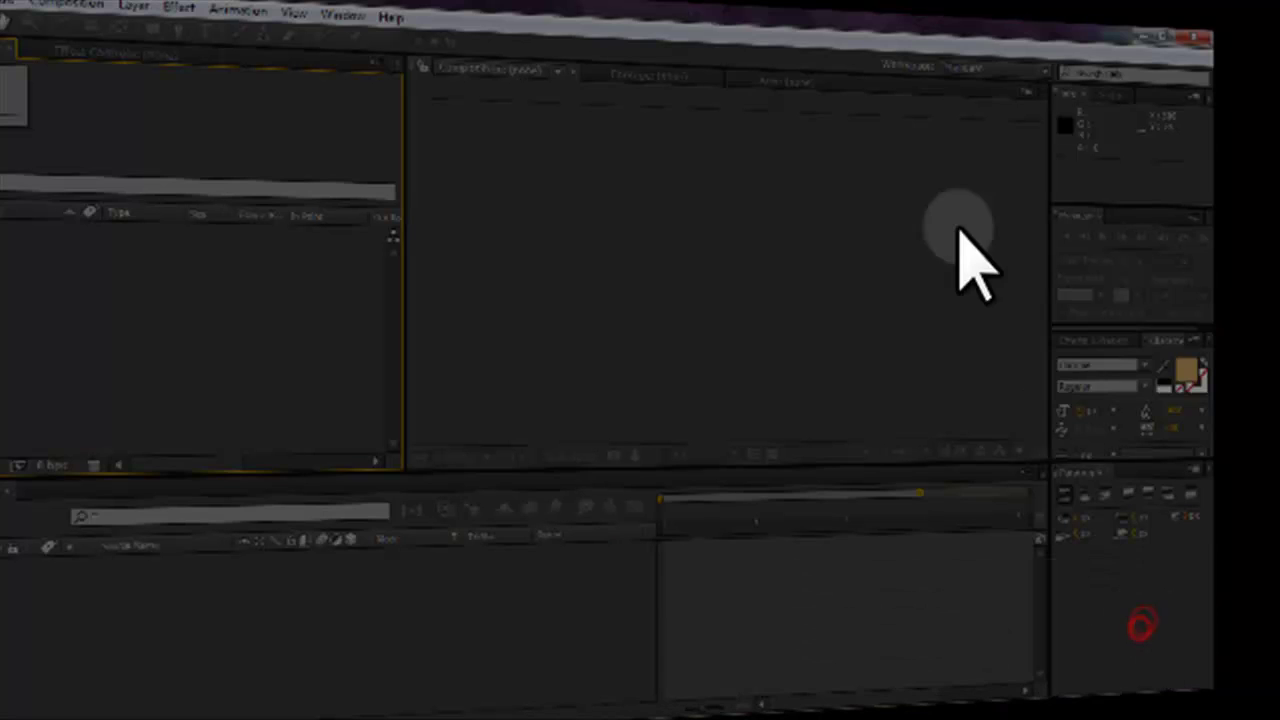
click(55, 4)
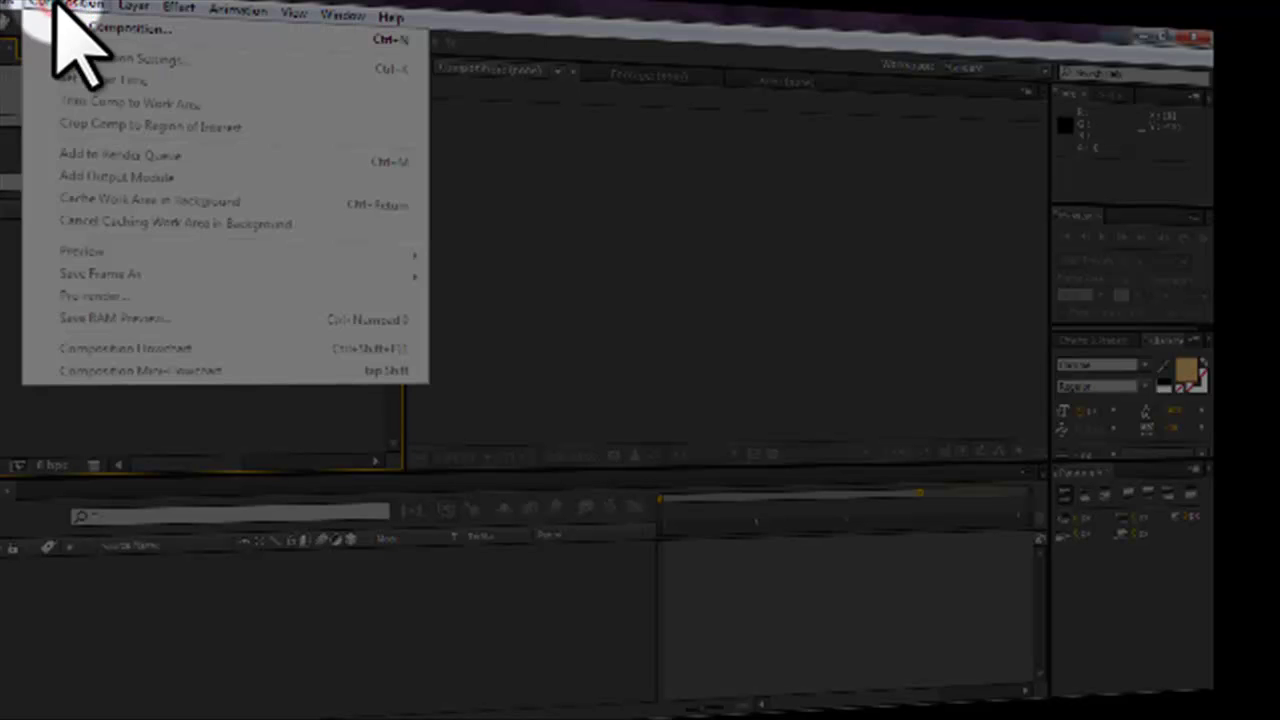
key(Escape)
Step: Drag Comp 2 from DATA (D:) > AE Projects into the After Effects Project panel
click(71, 705)
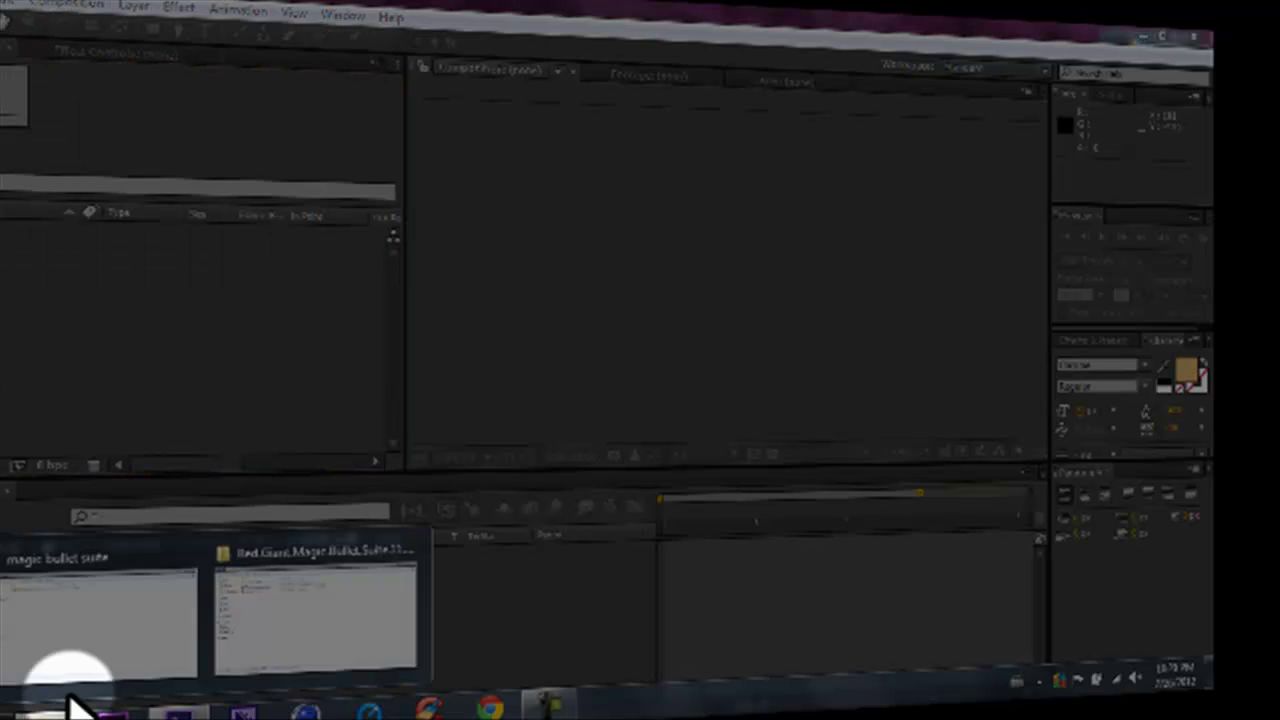
click(129, 634)
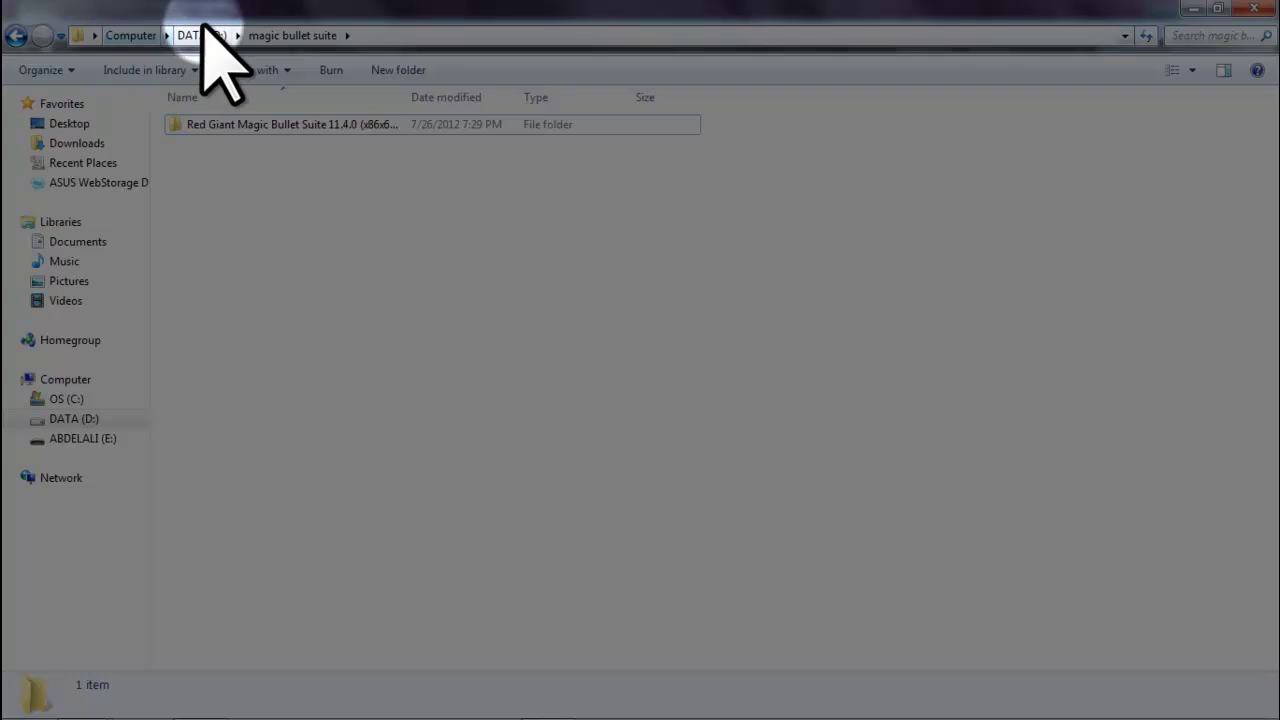
click(203, 36)
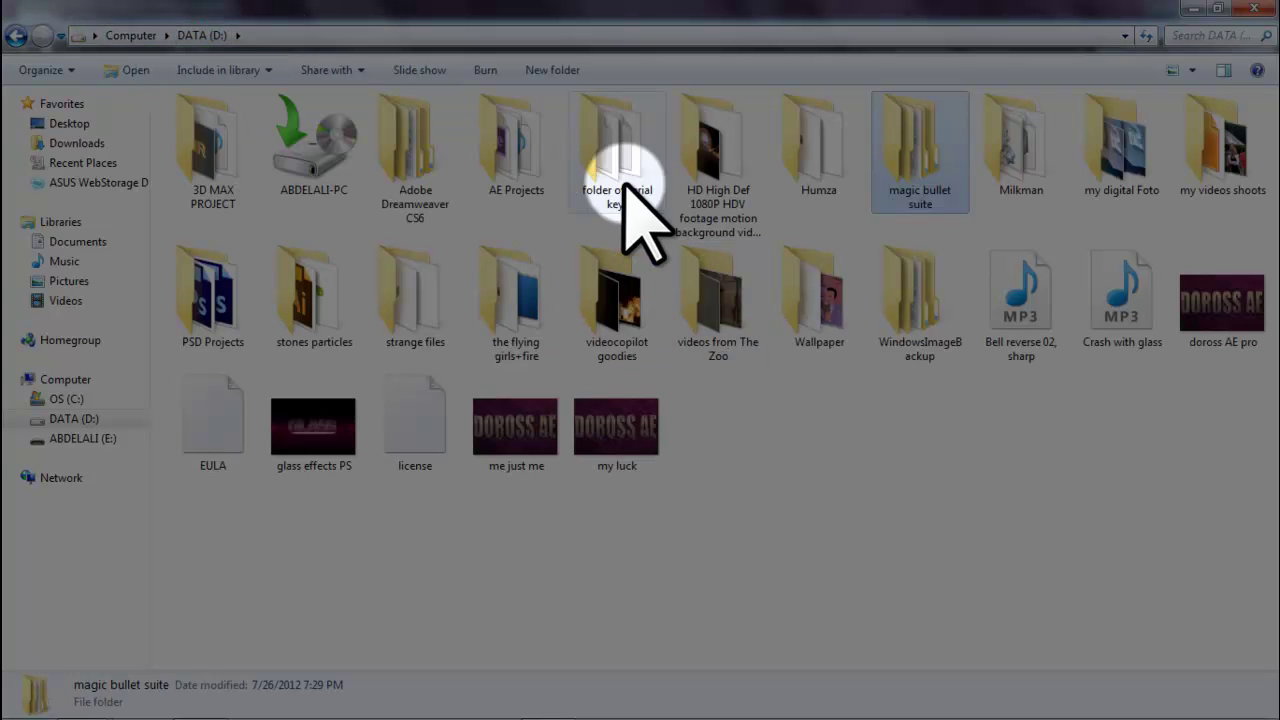
double_click(517, 168)
scroll(600, 240, down, 2)
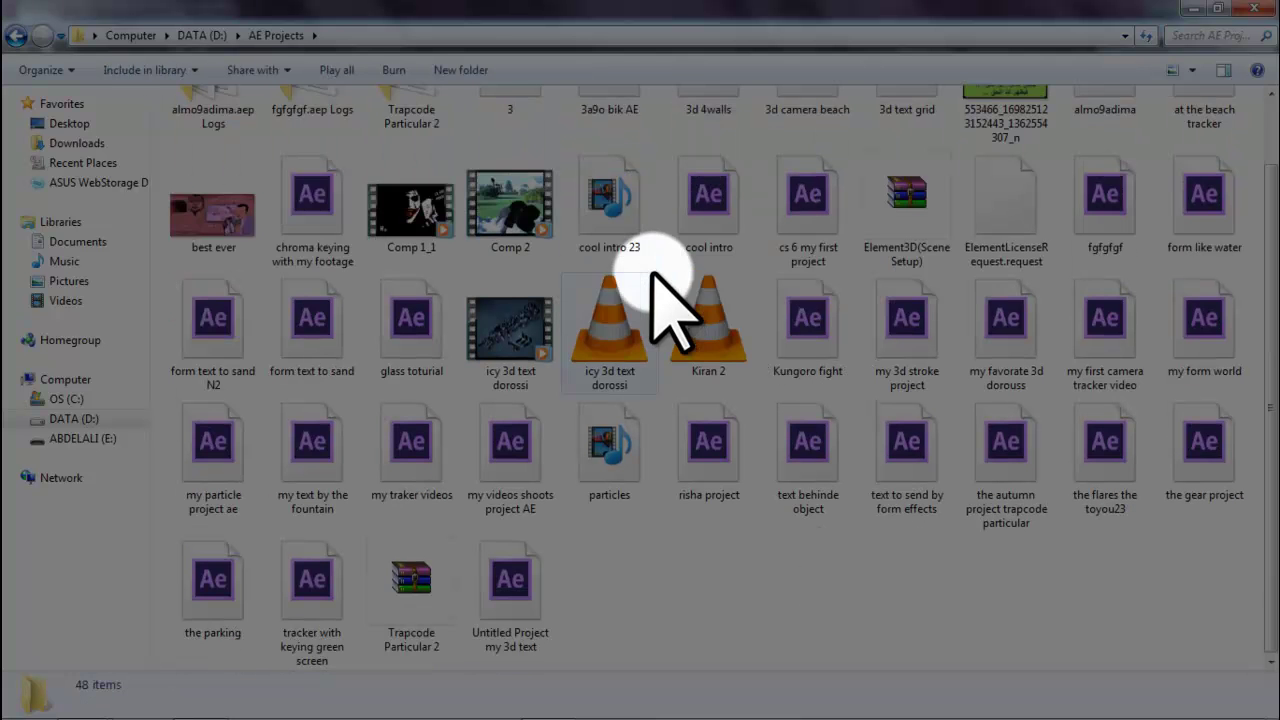
click(514, 212)
drag(268, 705, 149, 332)
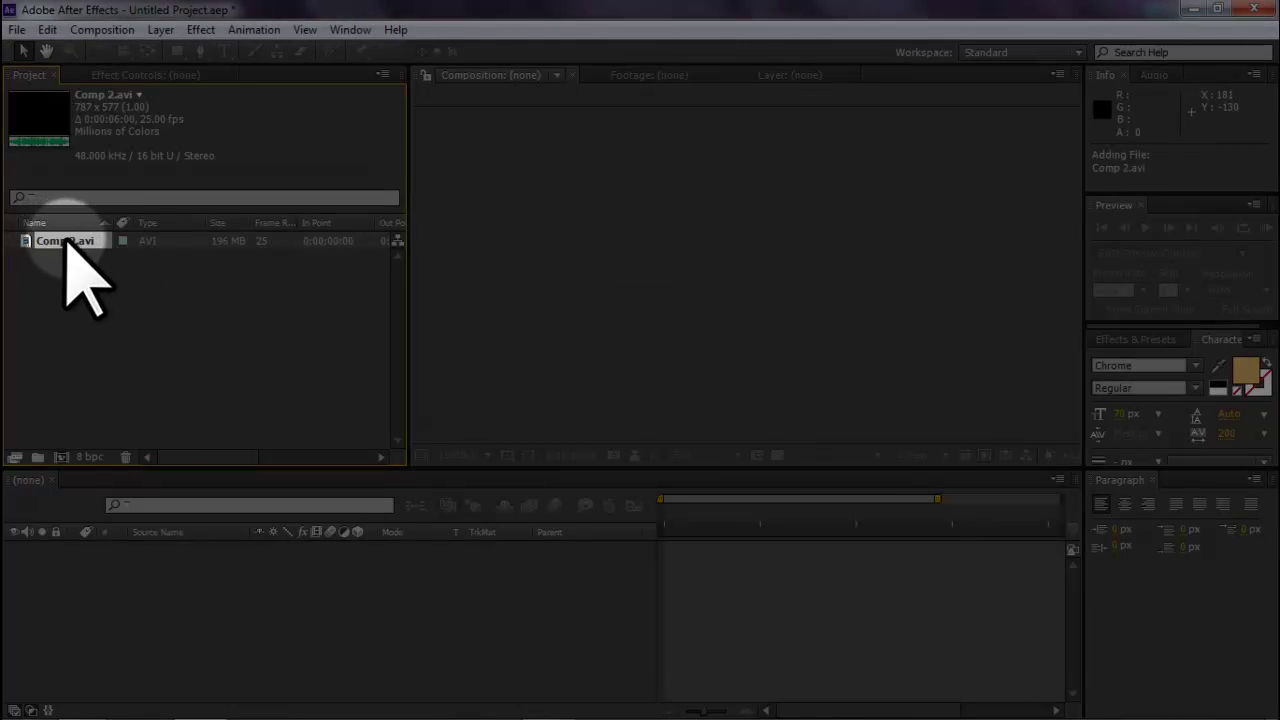
Step: Build Comp 2 from the grass footage and add Adjustment Layer 1 above it
drag(63, 242, 135, 490)
drag(133, 556, 130, 551)
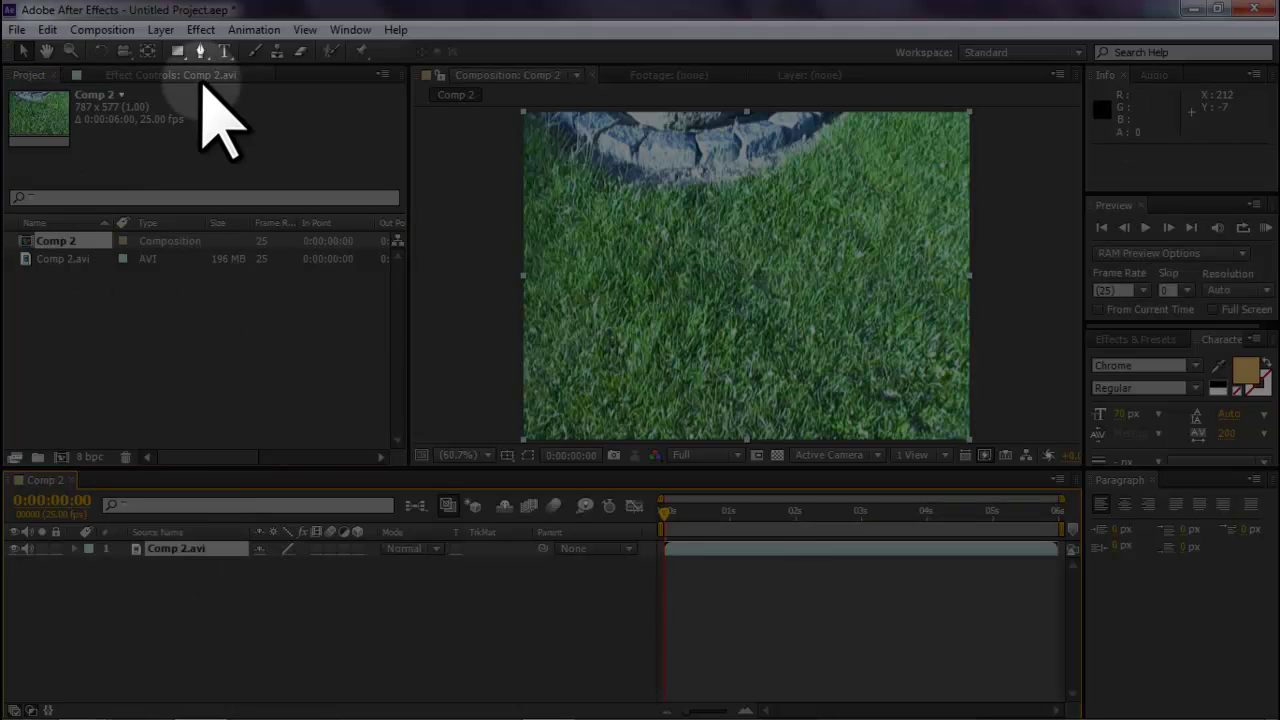
click(155, 30)
mouse_move(226, 43)
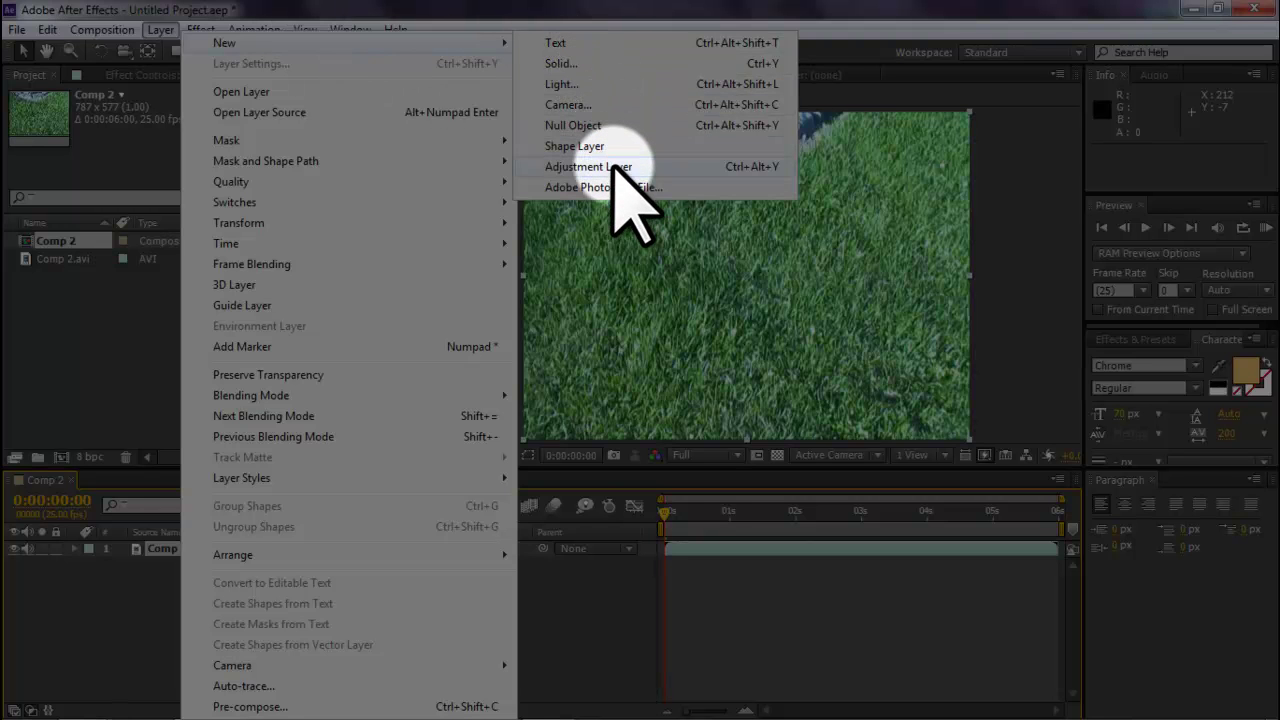
click(588, 166)
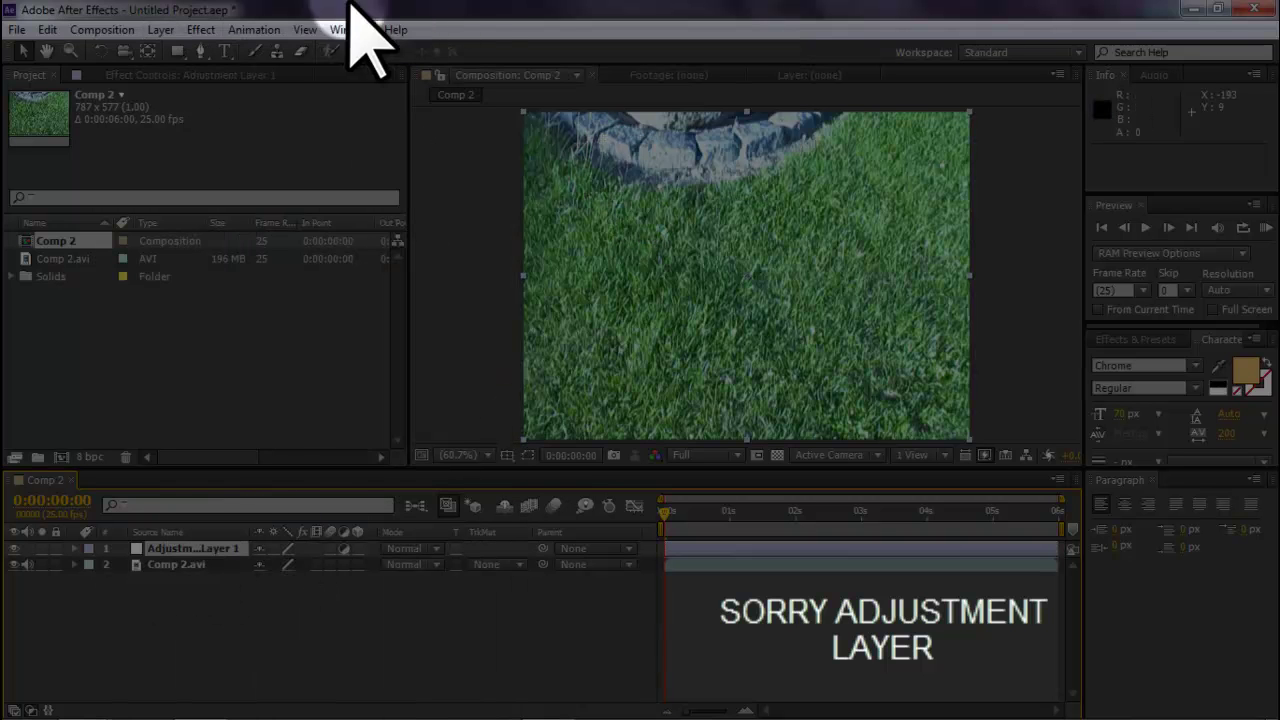
Step: Apply Magic Bullet Looks to Adjustment Layer 1 and launch its Edit window
click(201, 30)
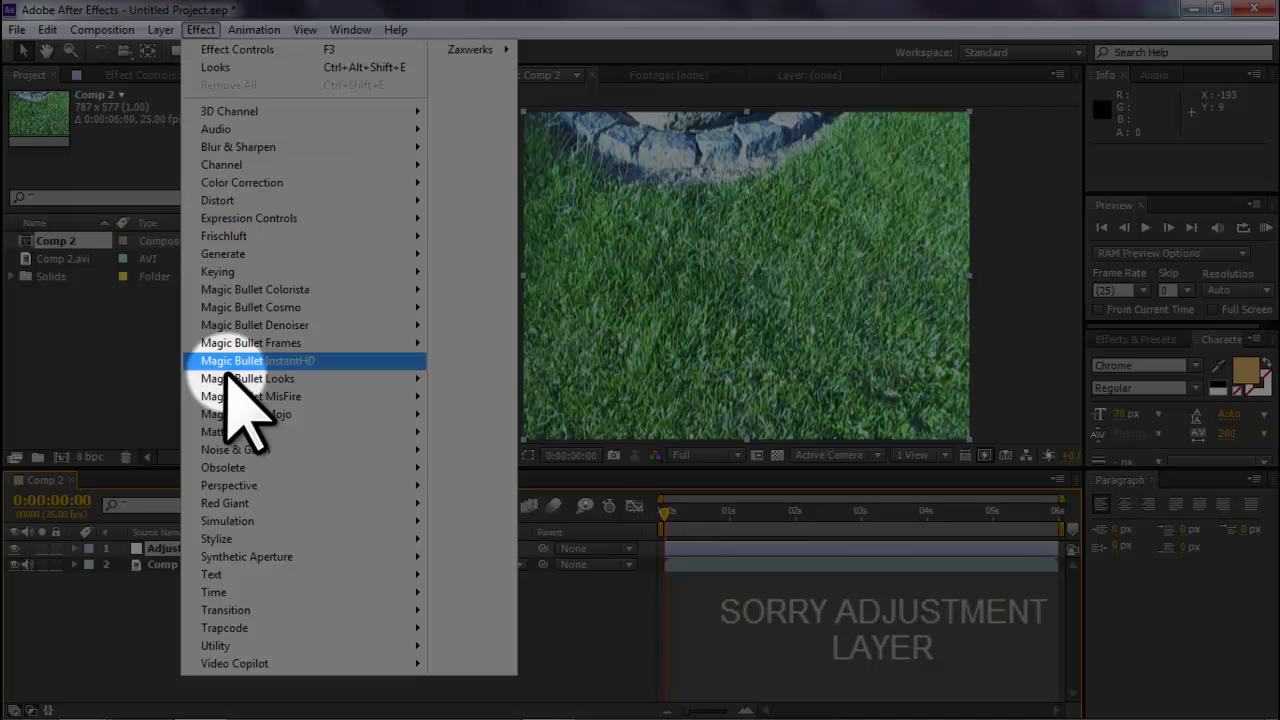
mouse_move(365, 379)
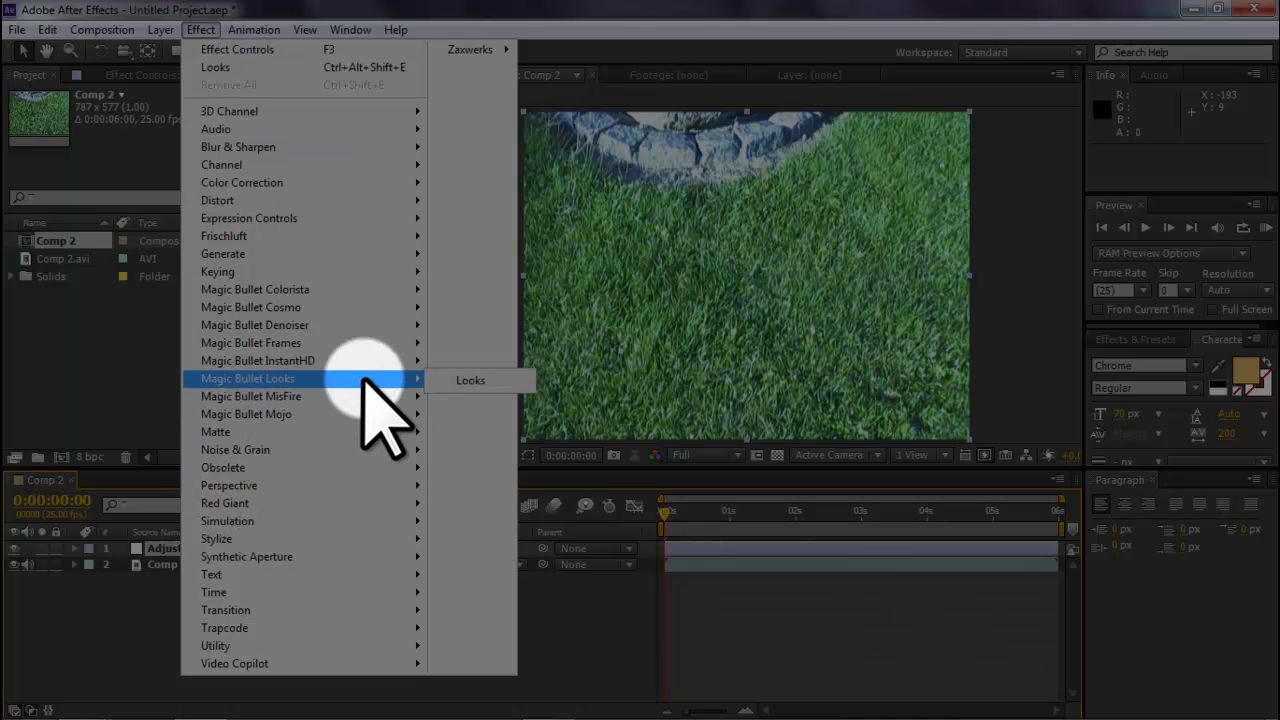
click(470, 381)
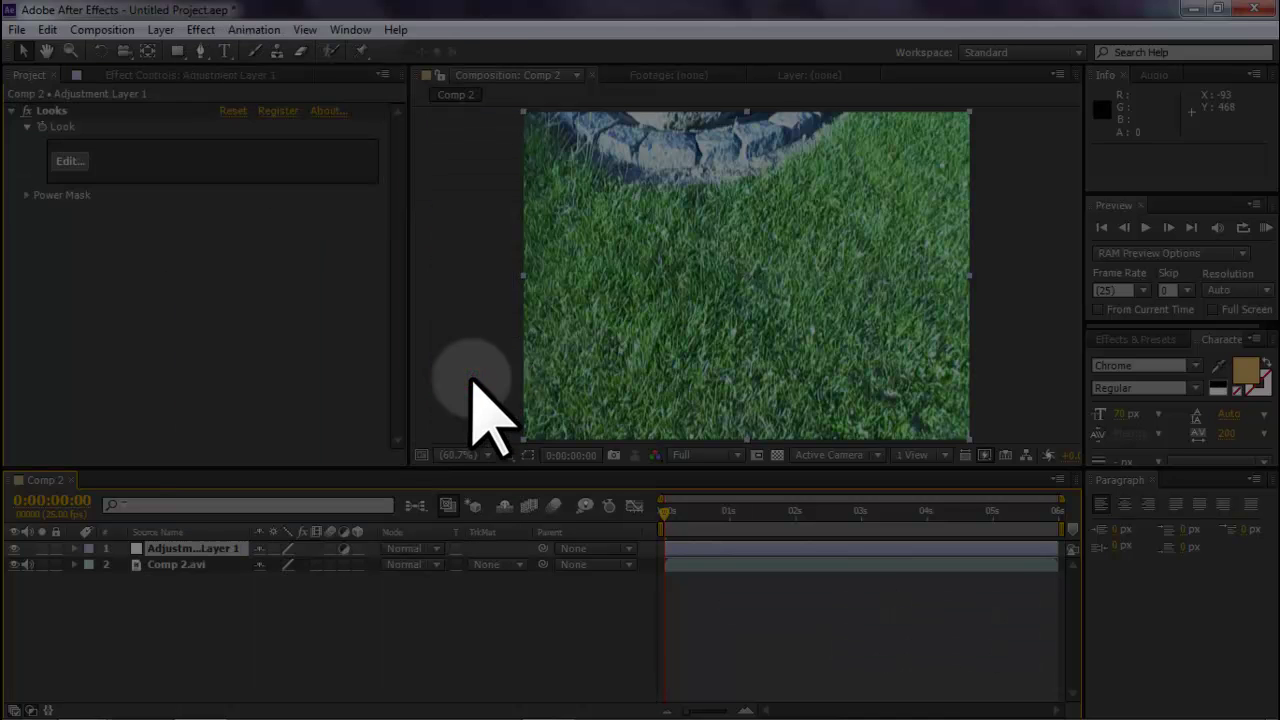
click(69, 162)
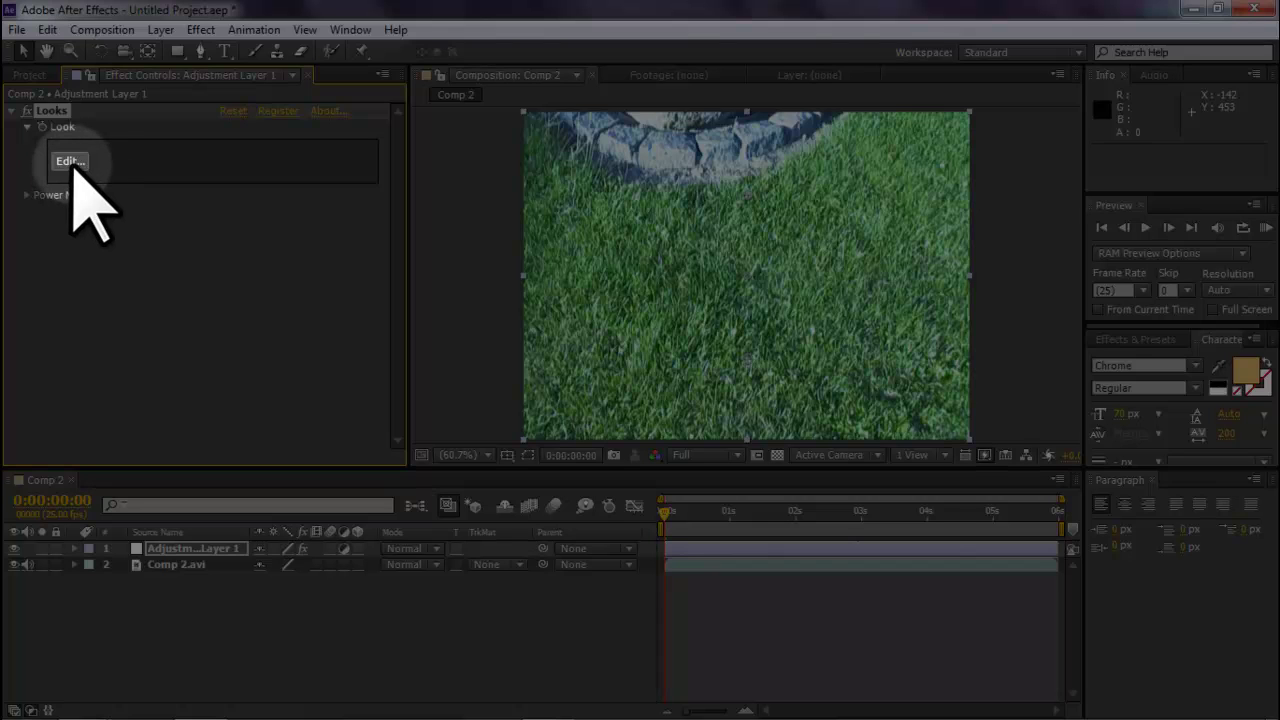
Step: Browse the Looks presets down to Monochromatic and apply Brilliant Orange Crush to the grass
click(69, 162)
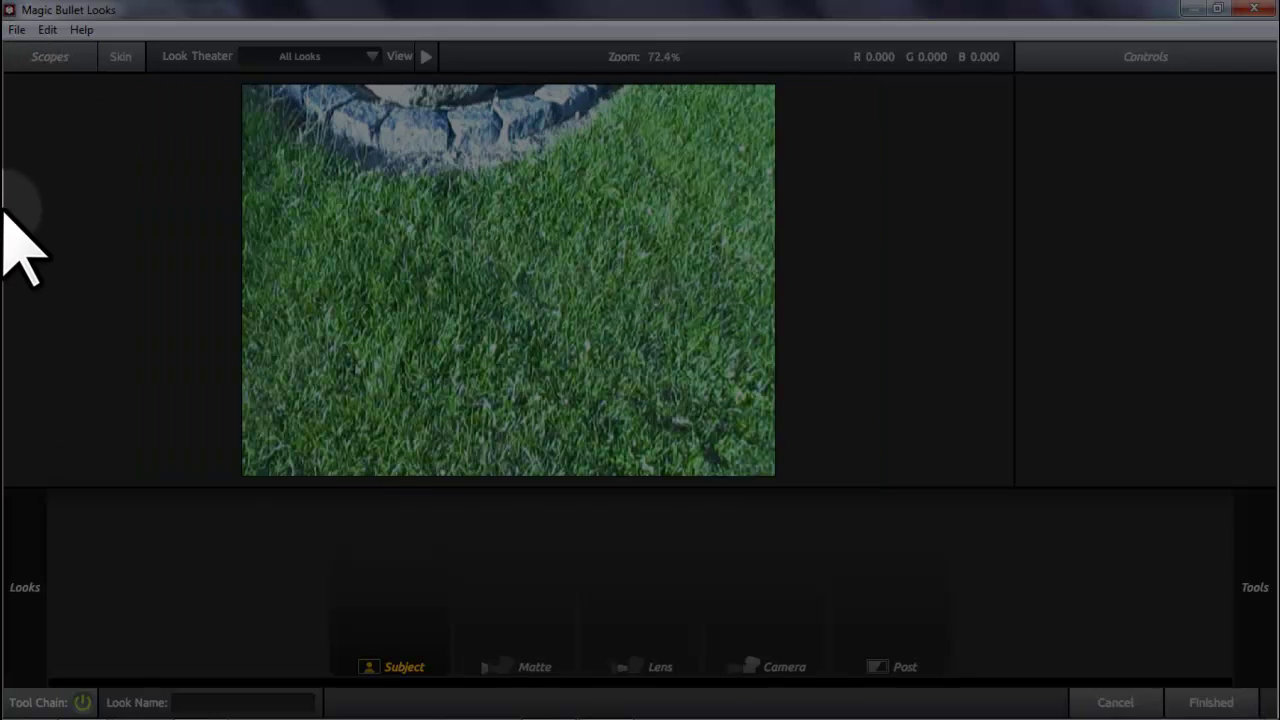
mouse_move(4, 215)
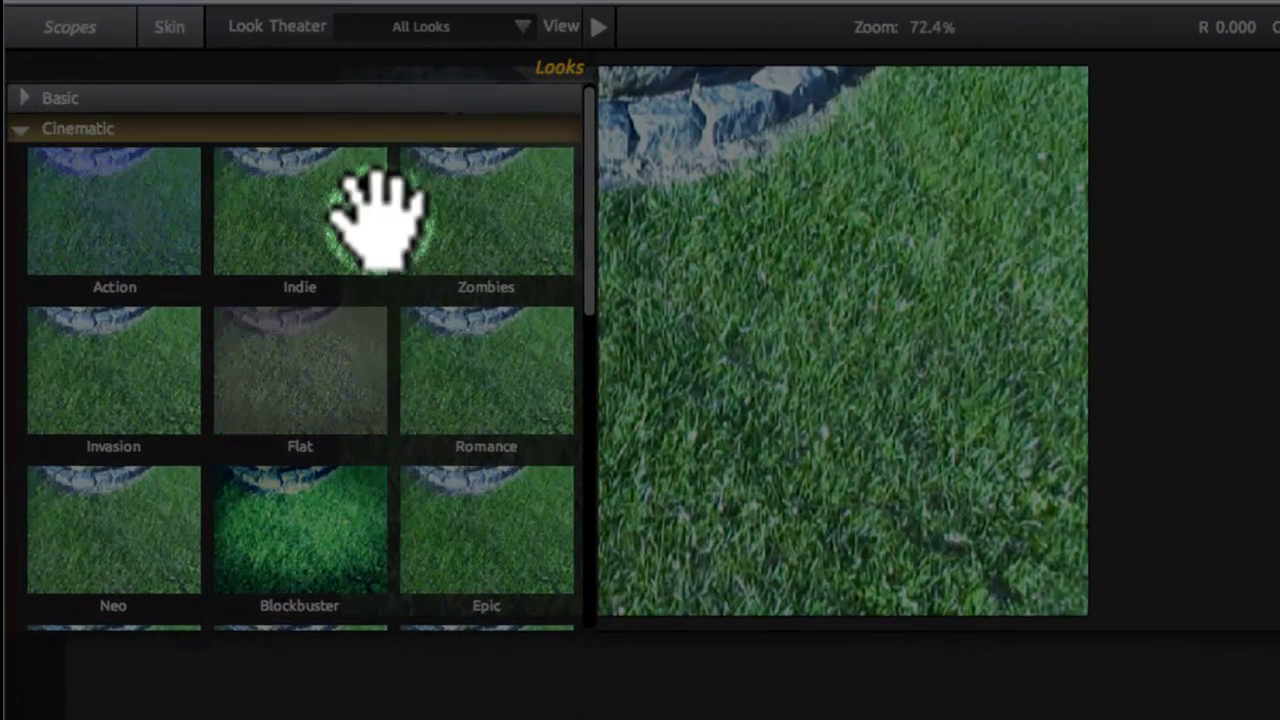
mouse_move(3, 170)
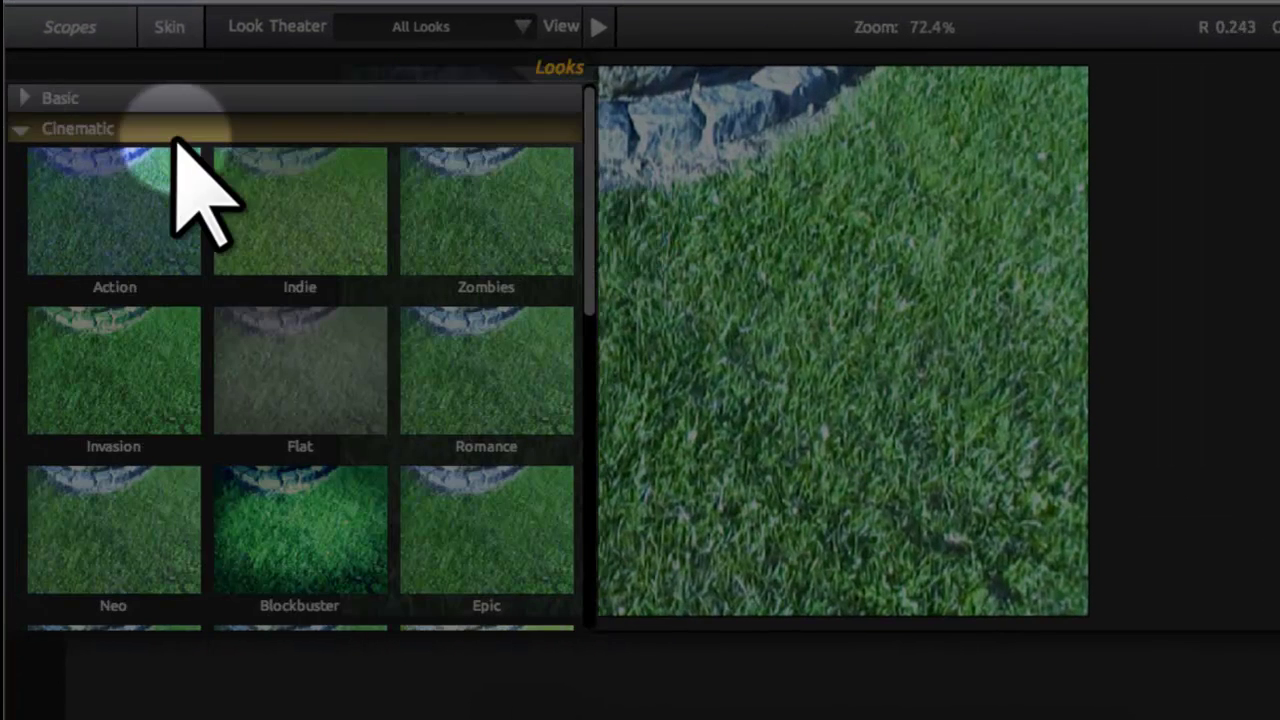
drag(589, 185, 589, 431)
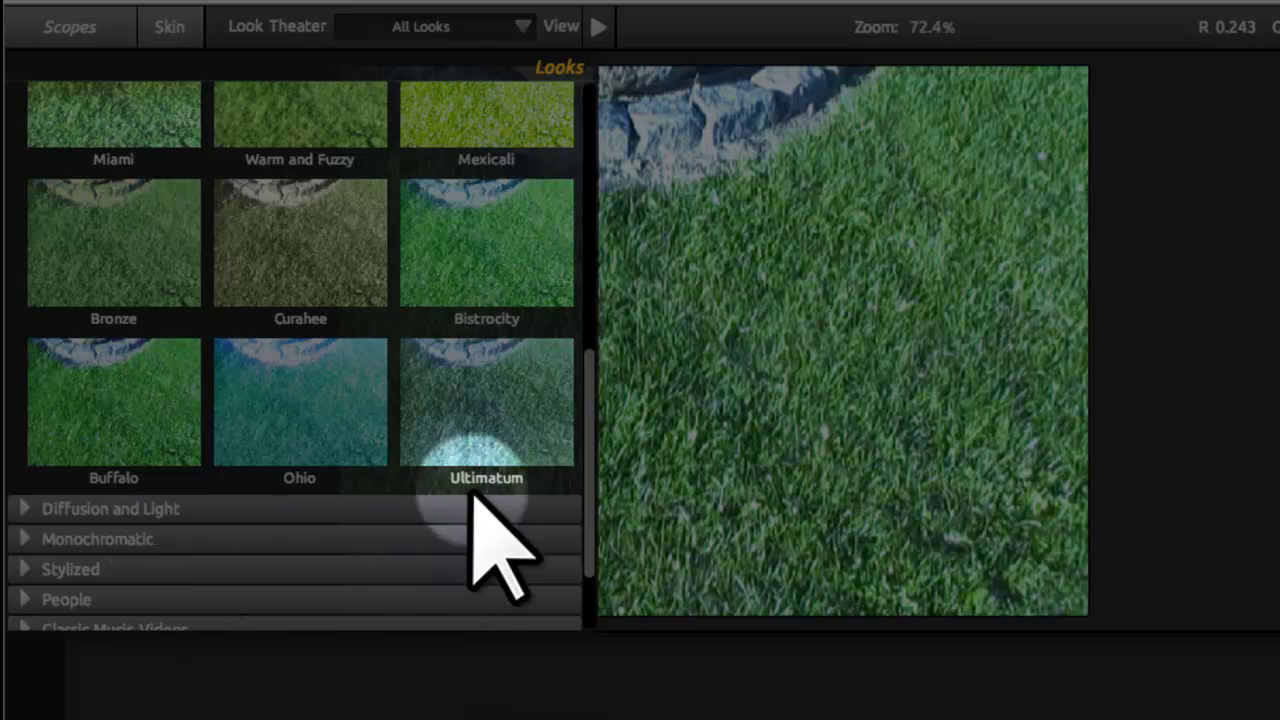
drag(590, 508, 590, 552)
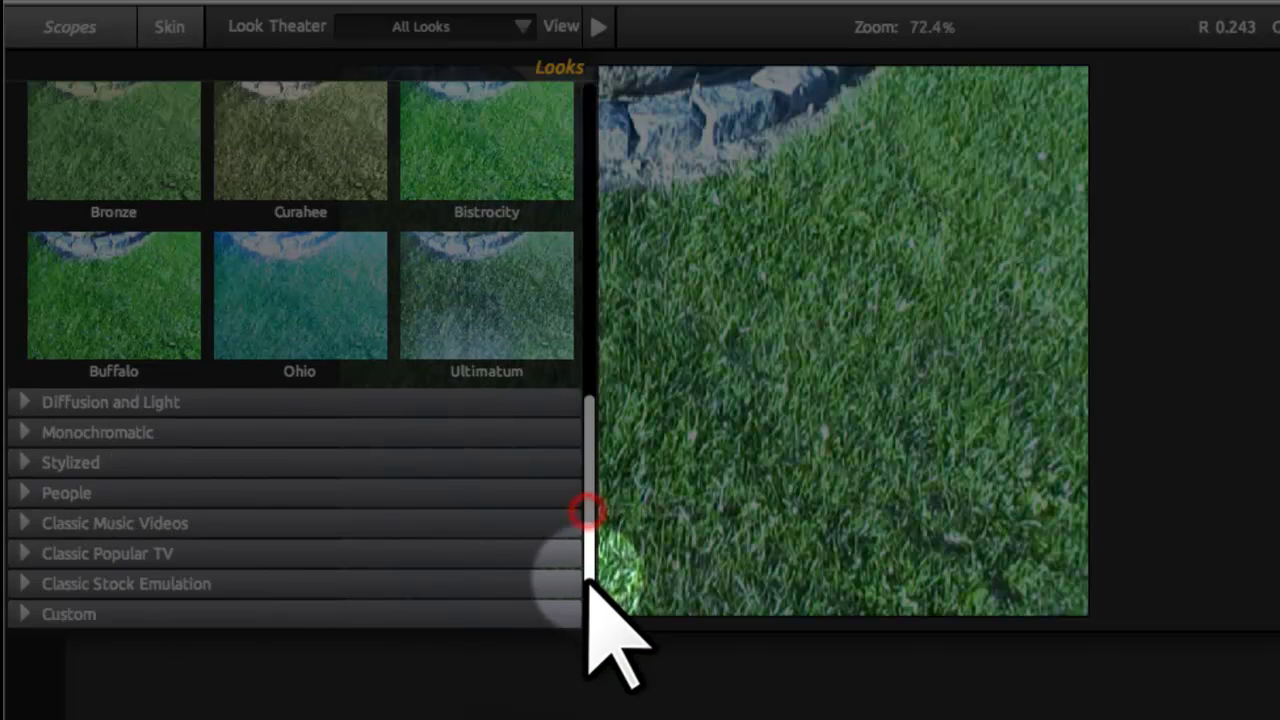
click(24, 400)
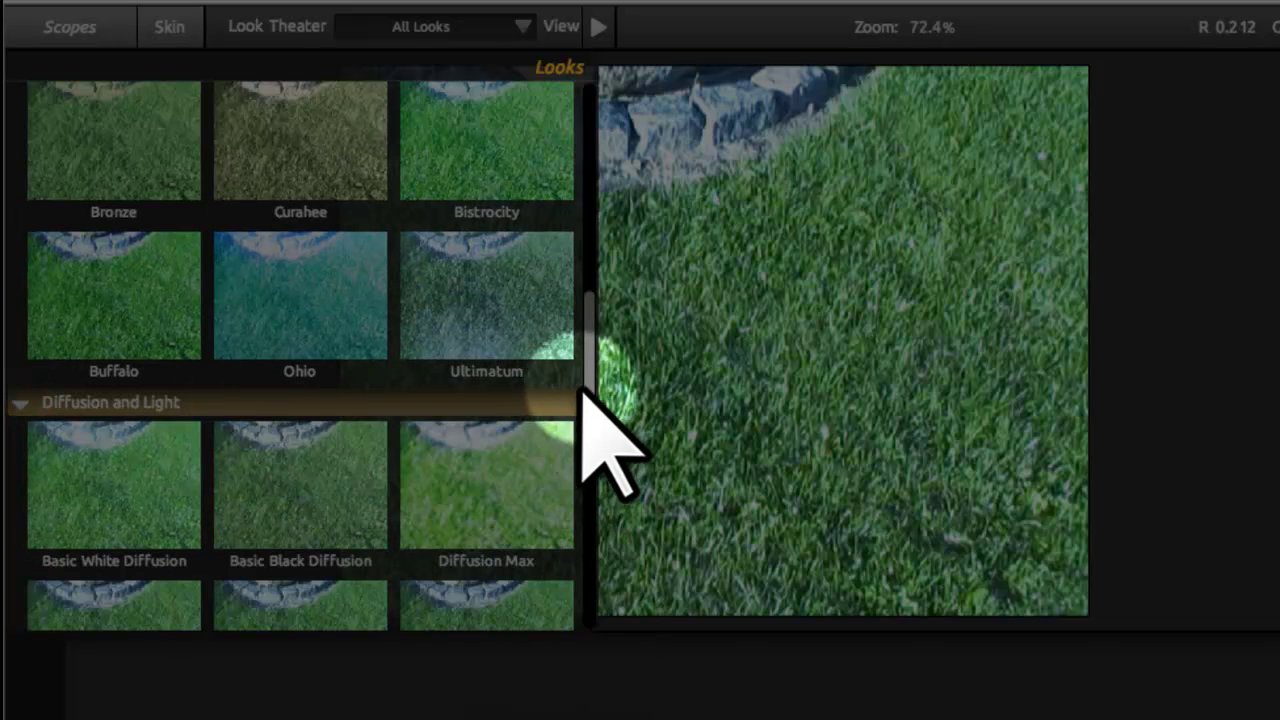
drag(588, 392, 590, 567)
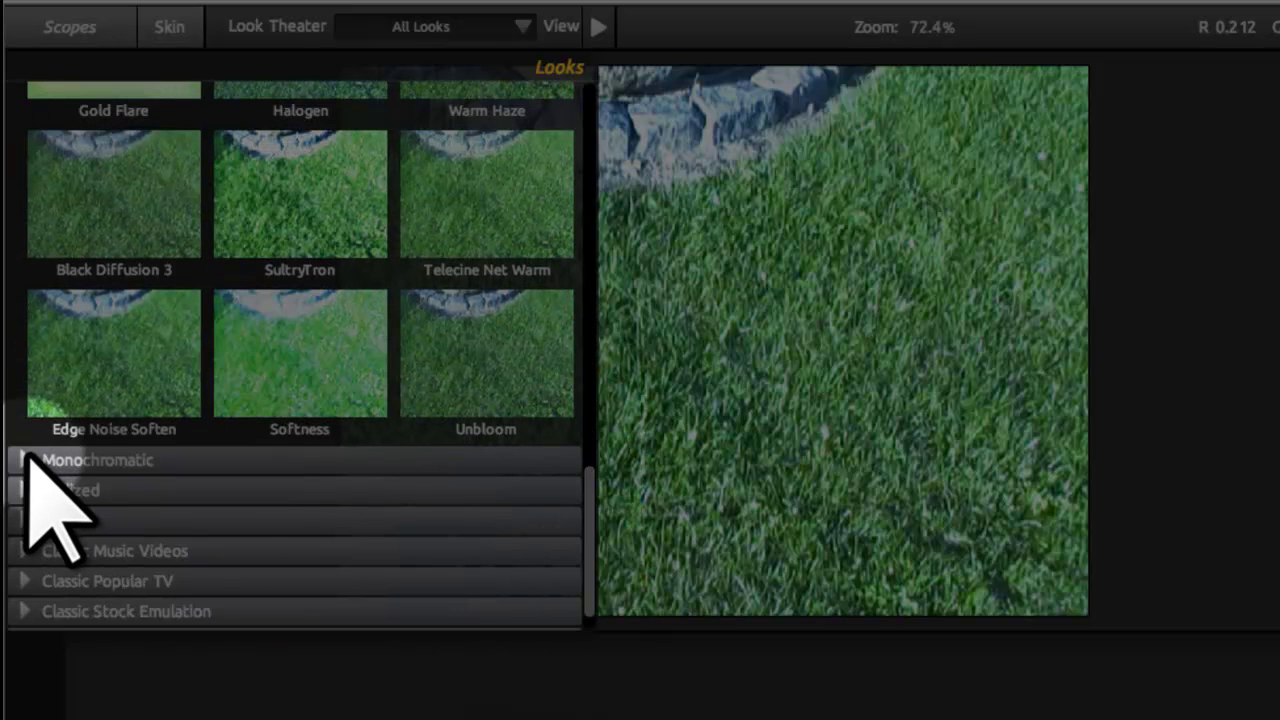
click(24, 459)
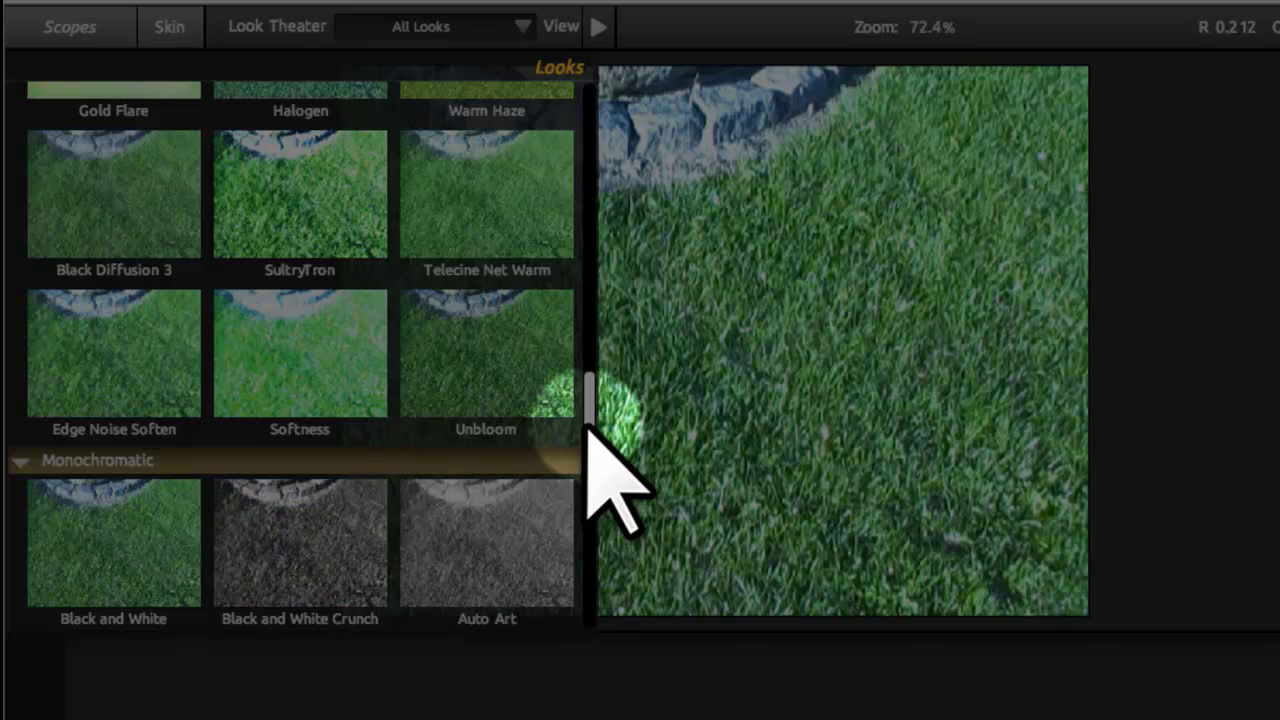
drag(590, 428, 592, 537)
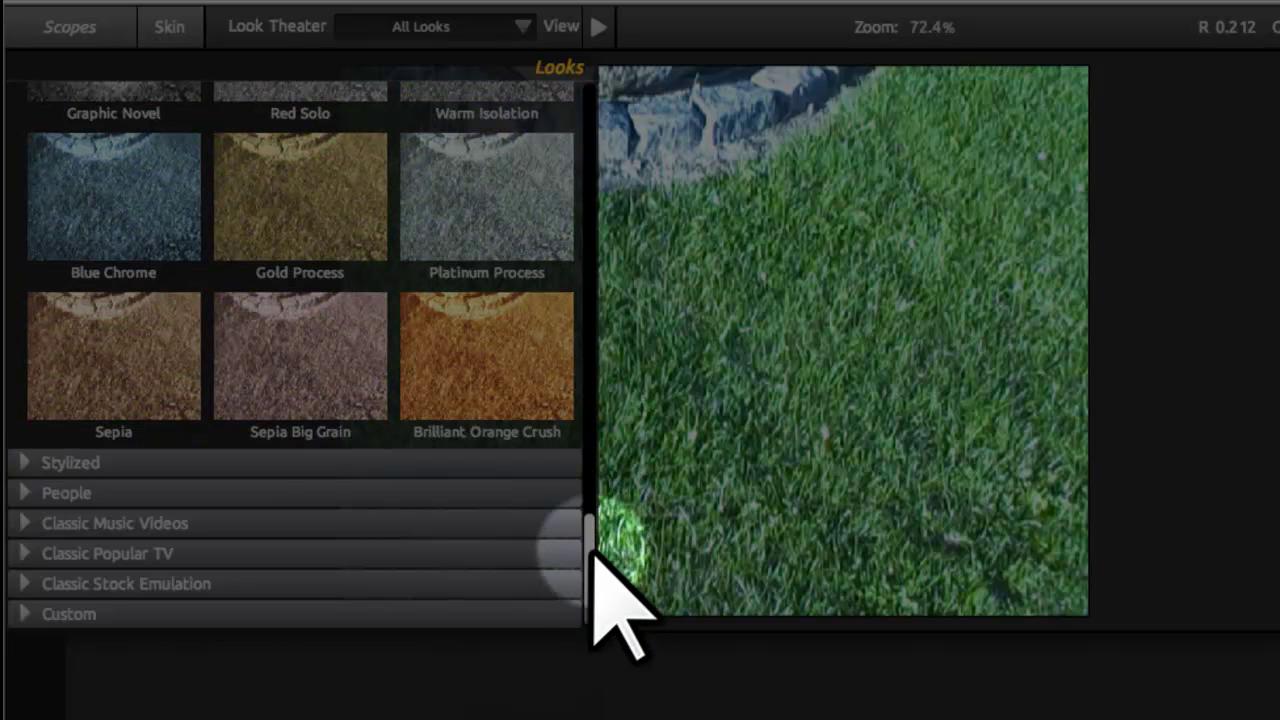
click(510, 372)
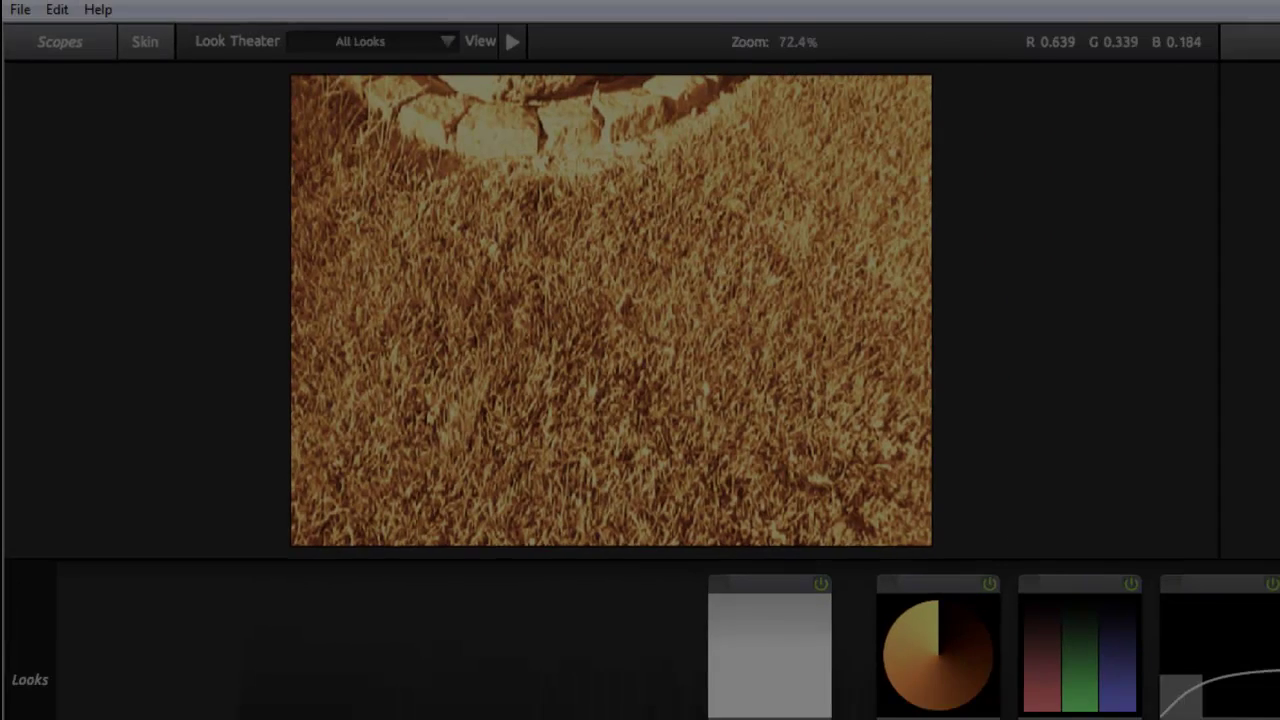
Step: Send the Brilliant Orange Crush grade back to After Effects and RAM-preview Comp 2
click(1214, 691)
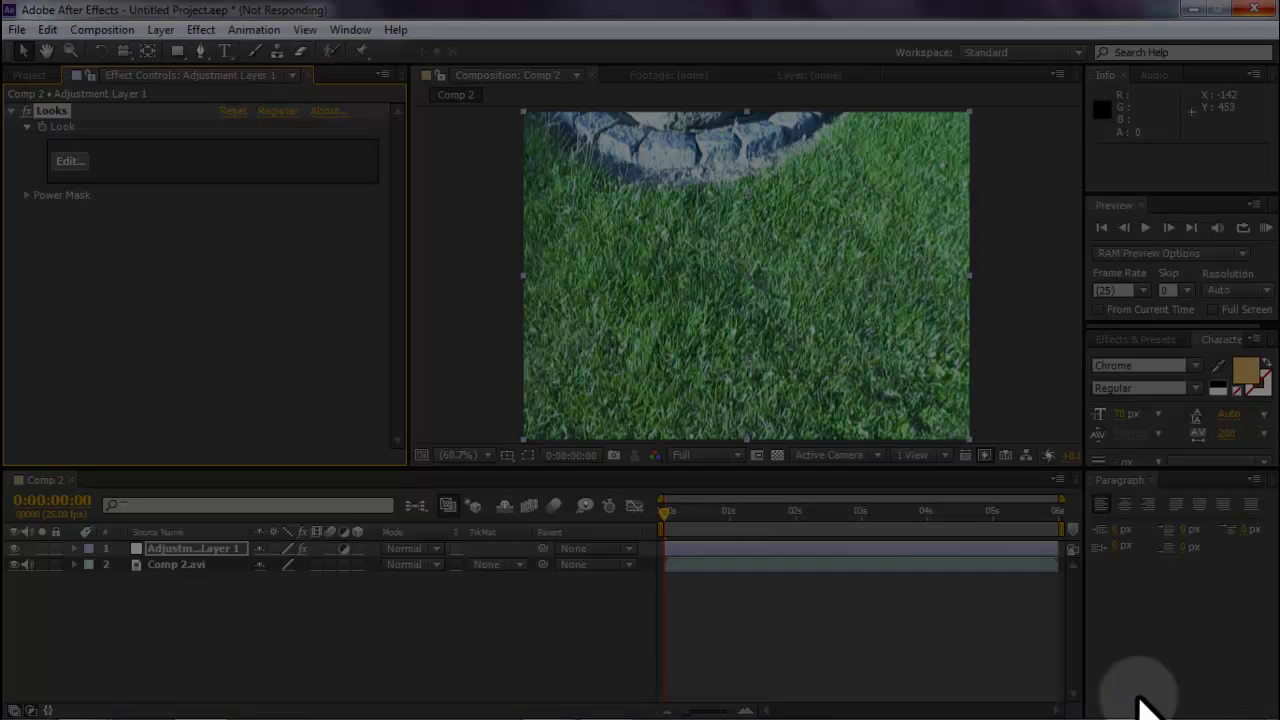
mouse_move(1000, 715)
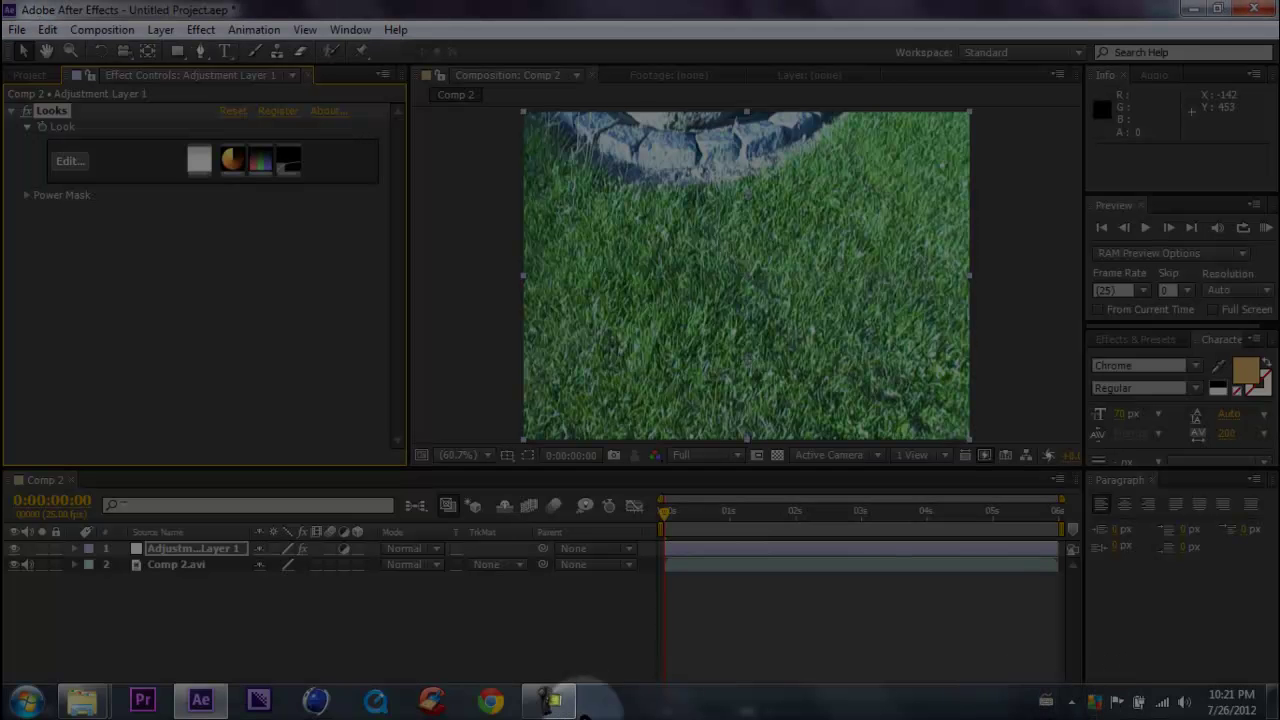
click(545, 705)
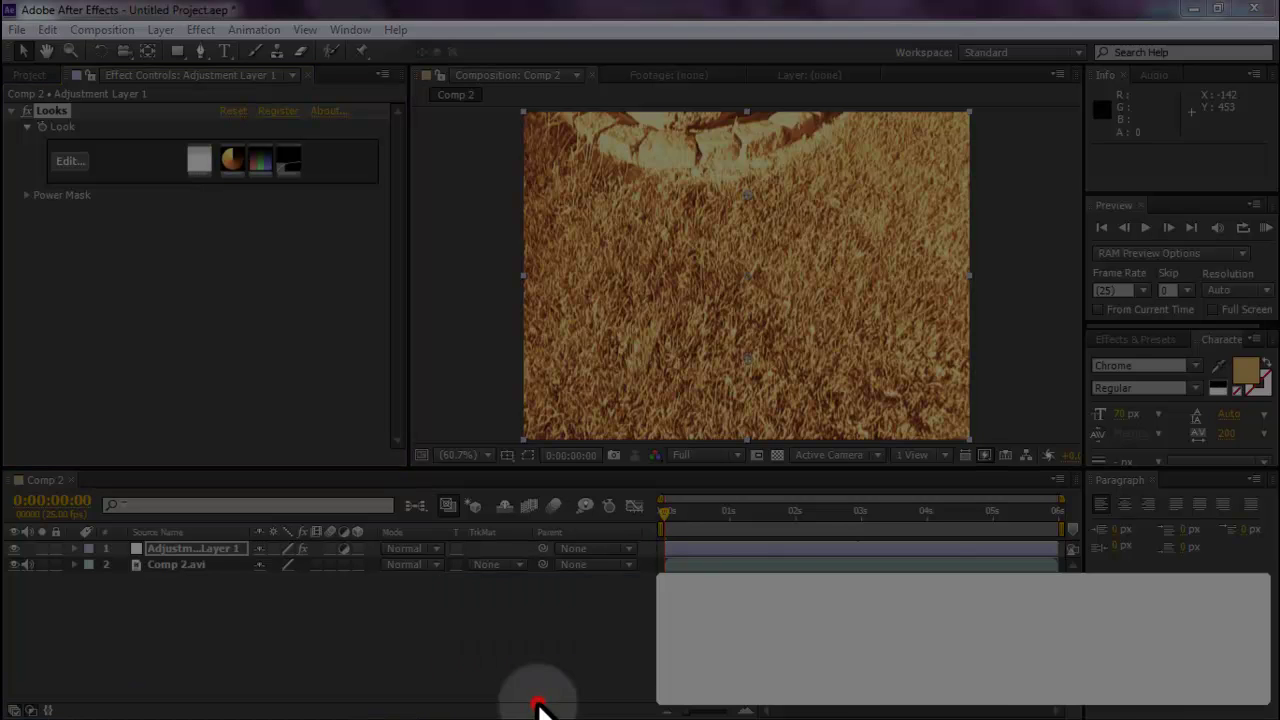
click(1200, 655)
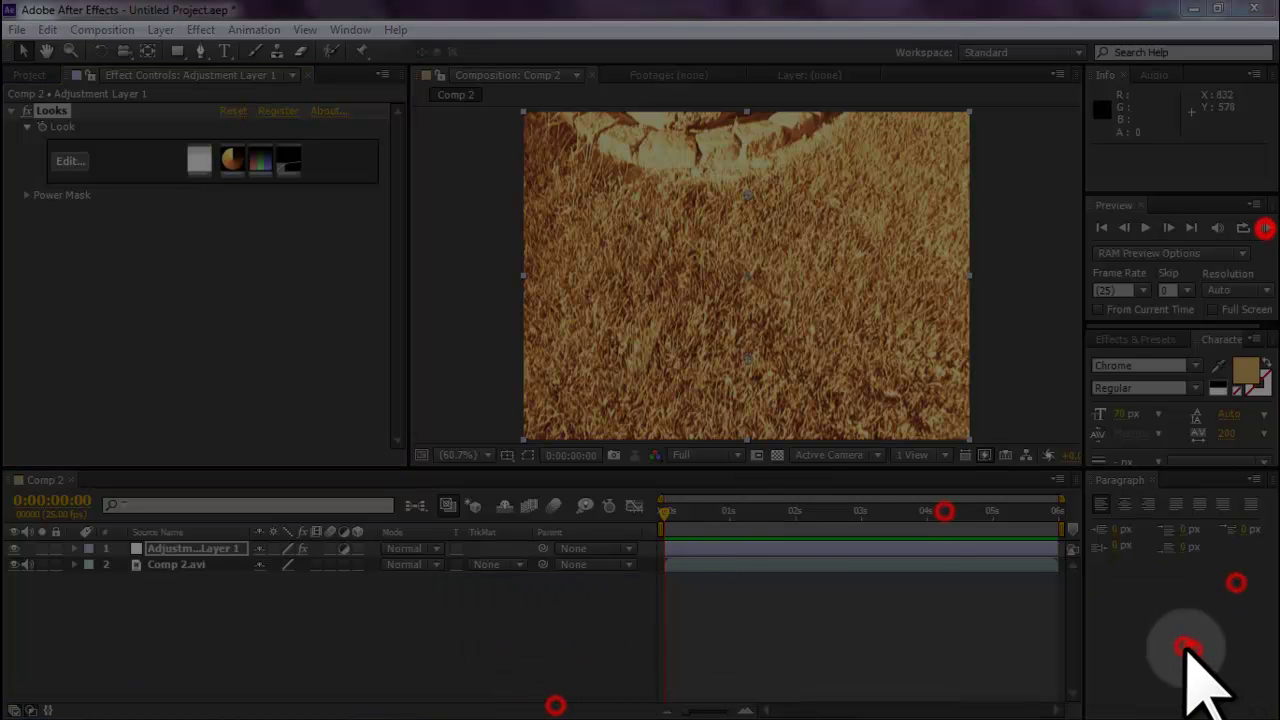
click(1265, 229)
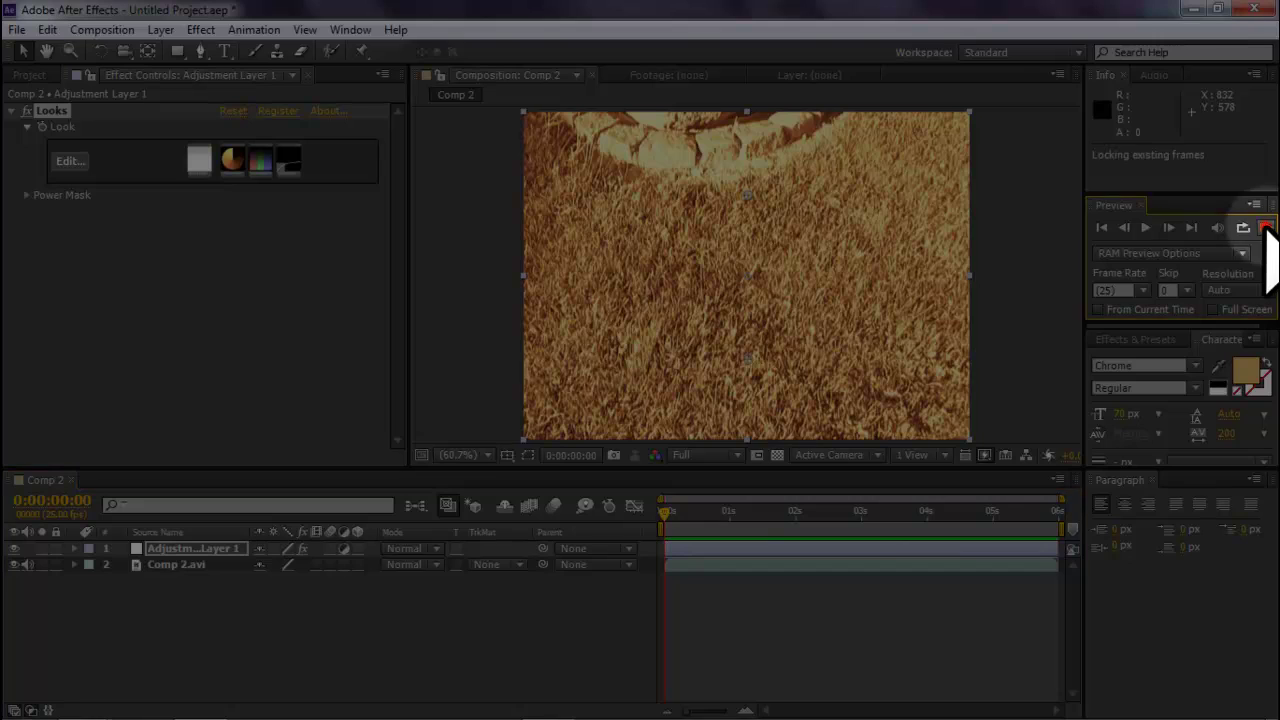